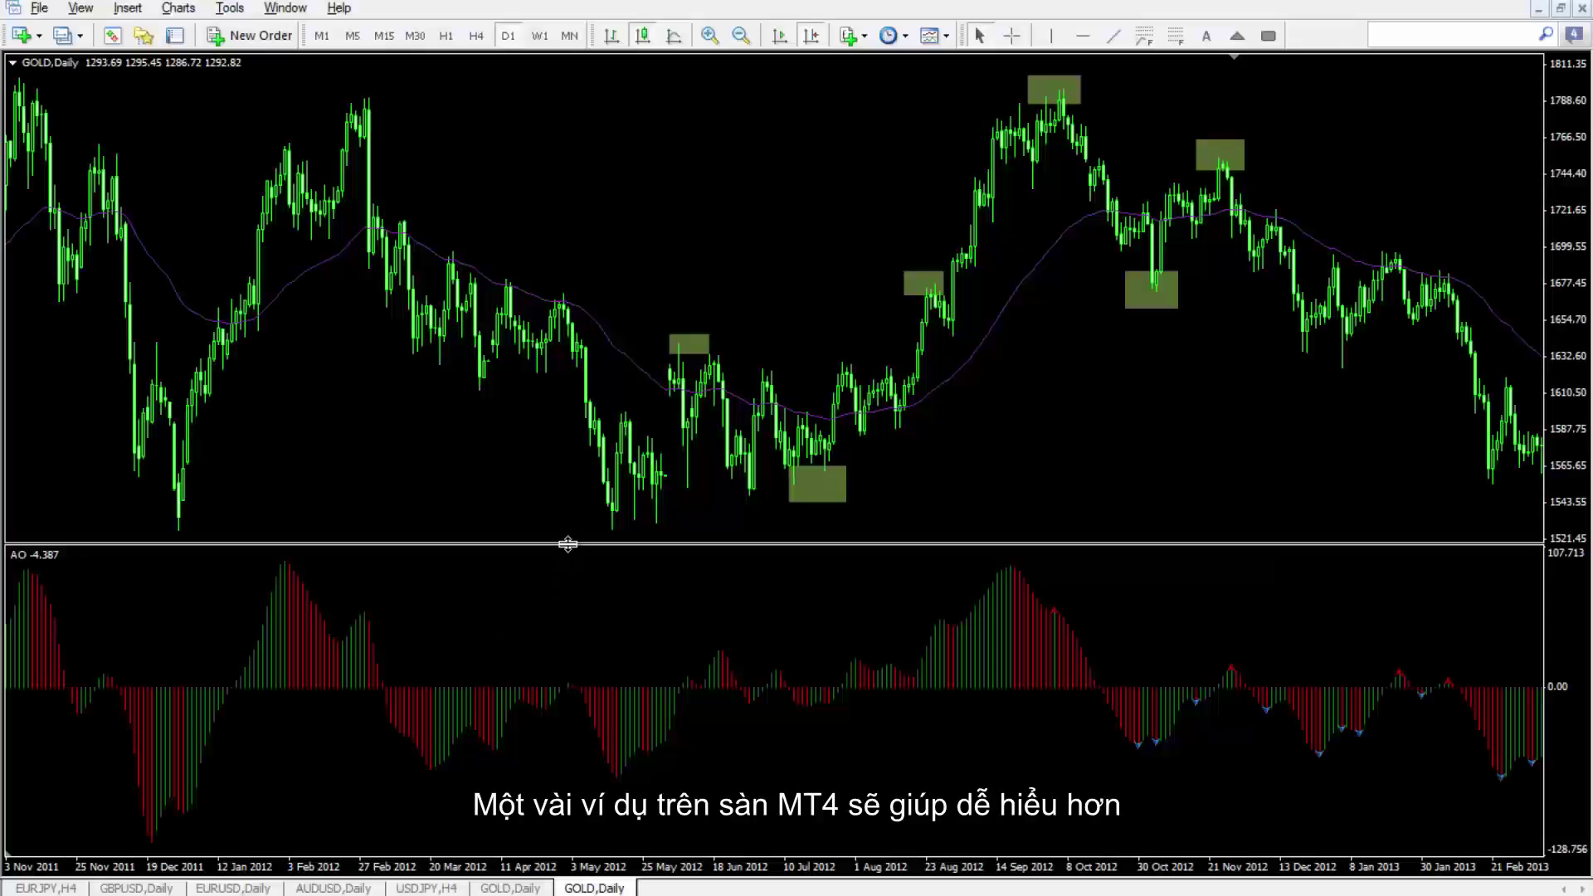
Insert Andrews' Pitchfork into the Line Studies toolbar through its Customize dialog.
scroll(584, 575, "up", 1)
scroll(594, 551, "down", 3)
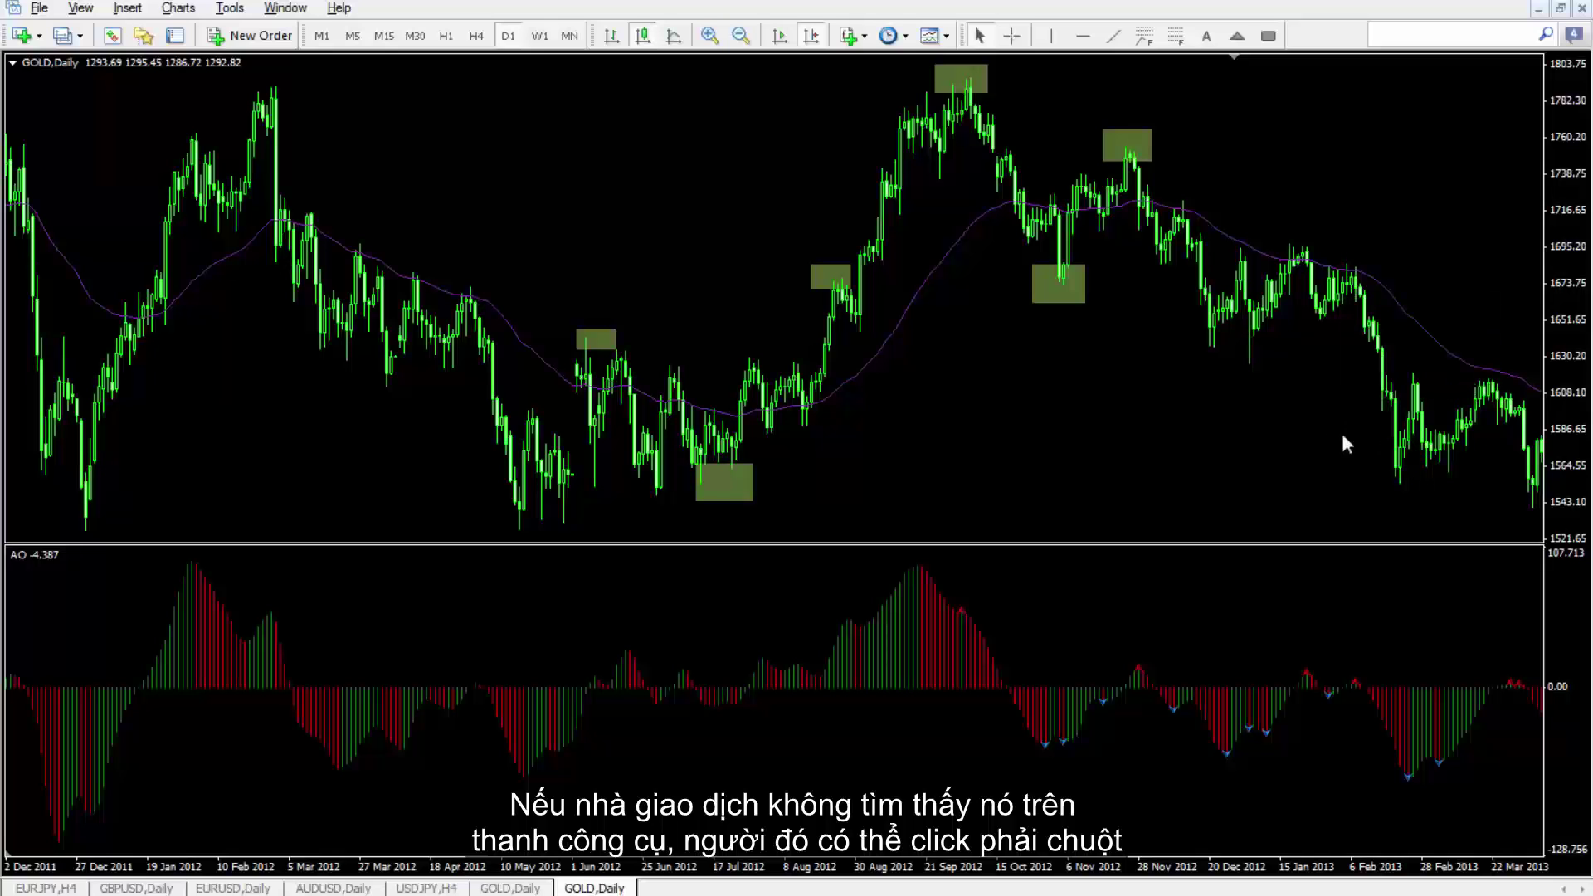
scroll(1401, 427, "up", 3)
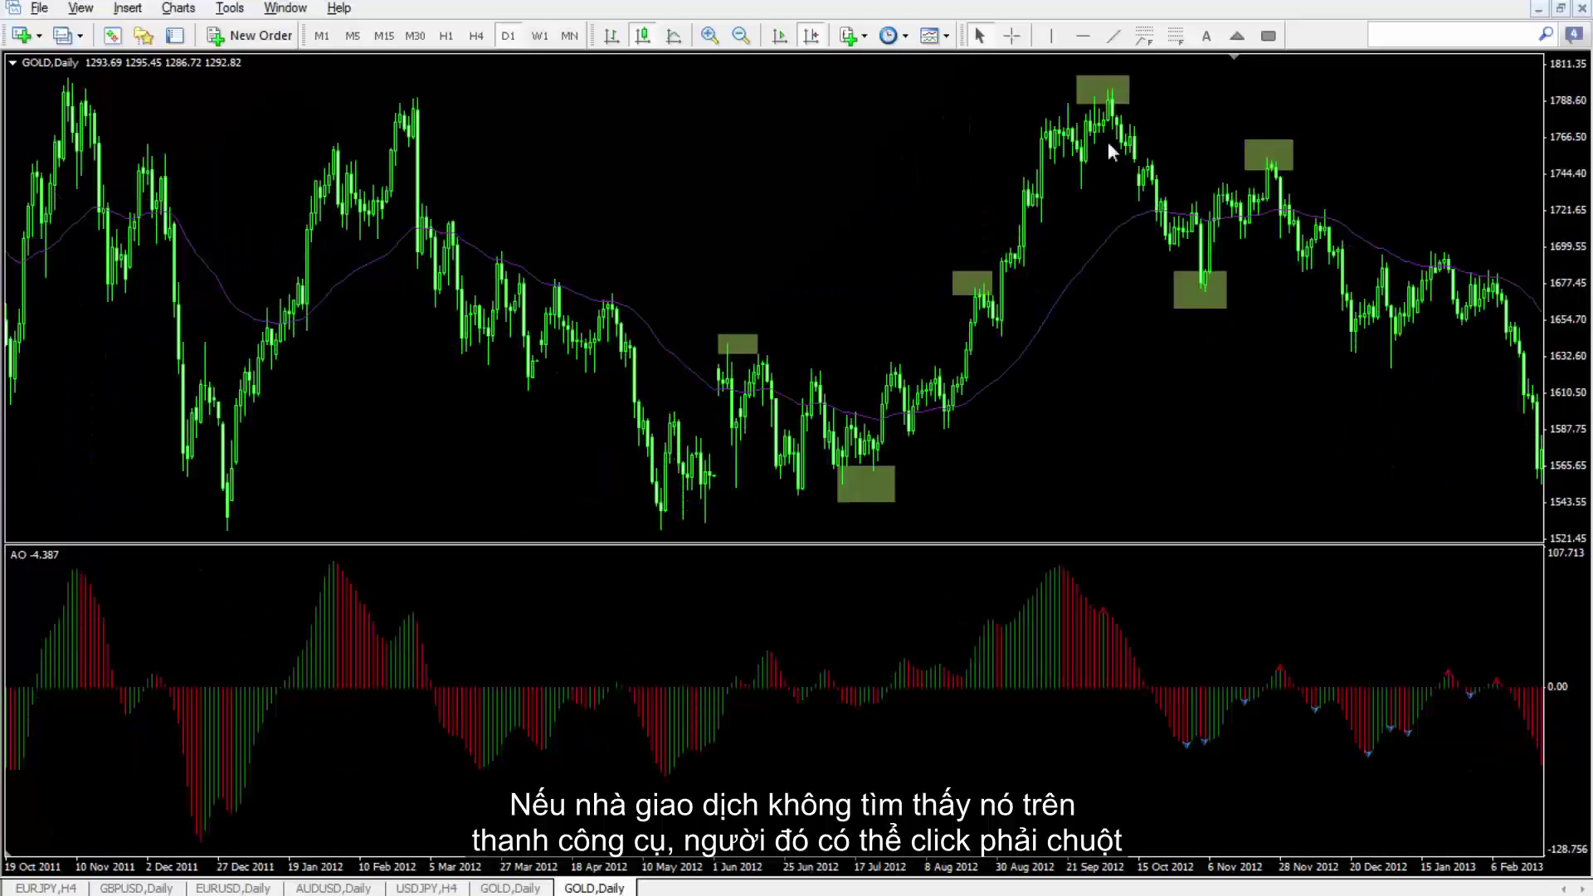
right_click(1147, 37)
left_click(1217, 162)
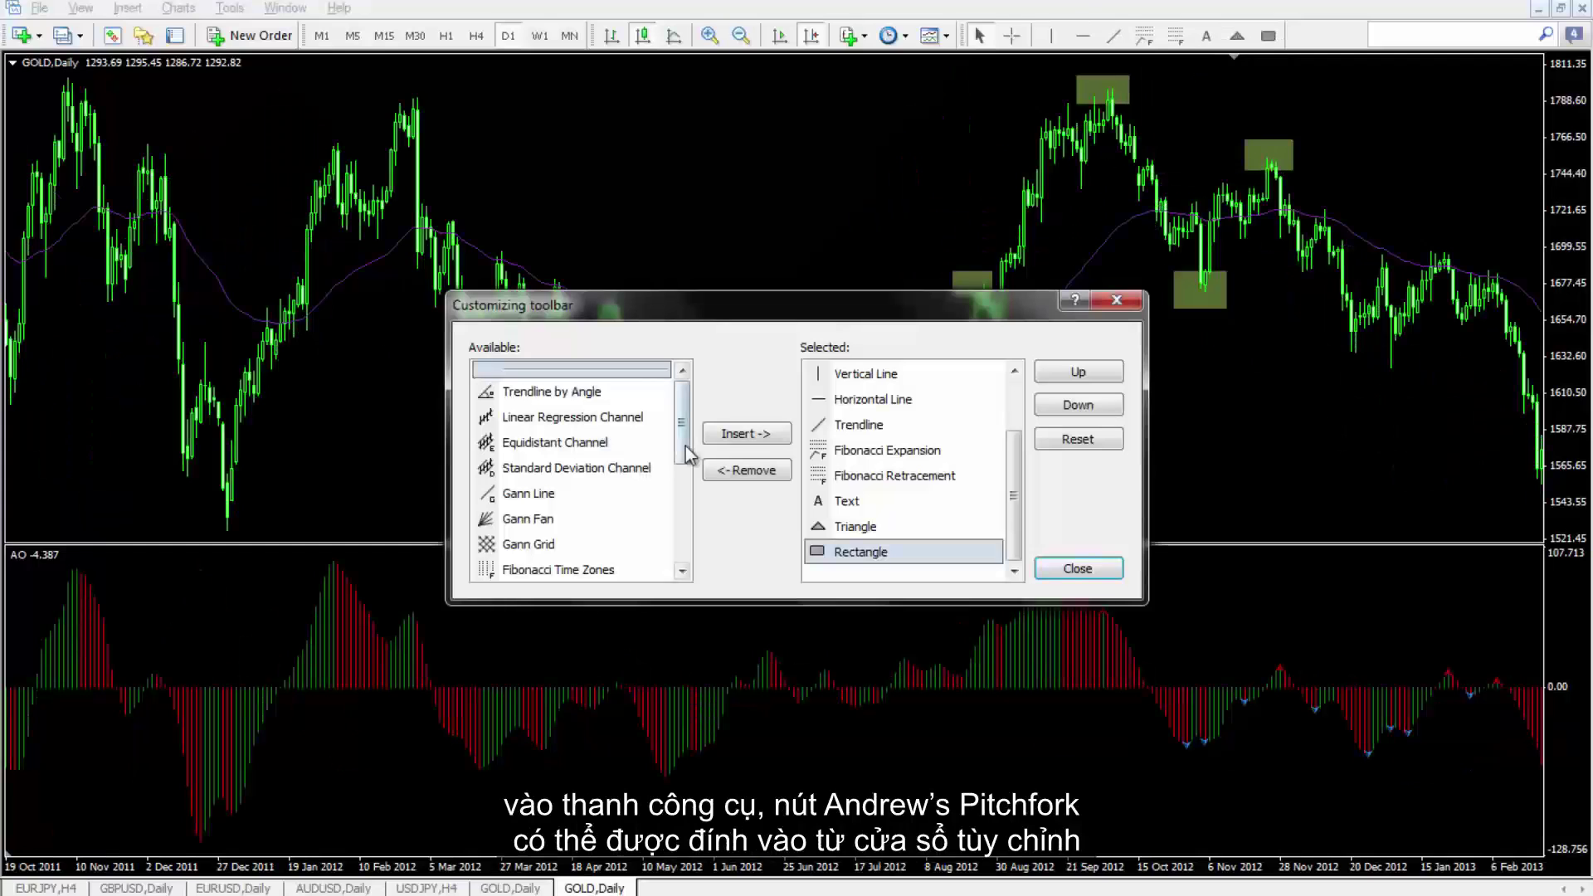
left_click_drag(682, 449, 682, 541)
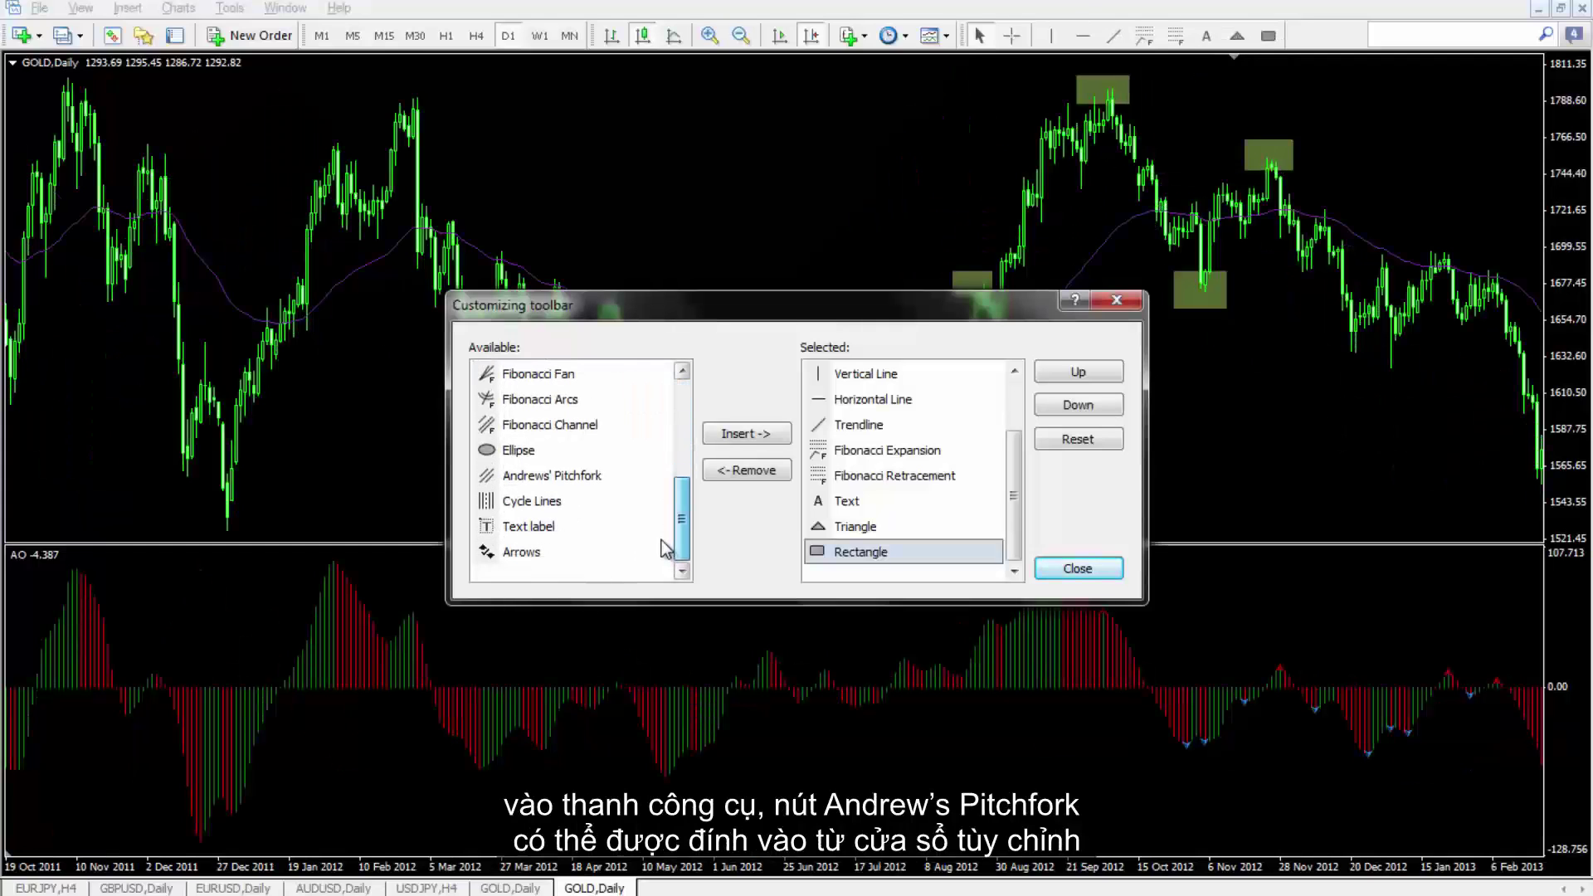
left_click(572, 483)
left_click(727, 444)
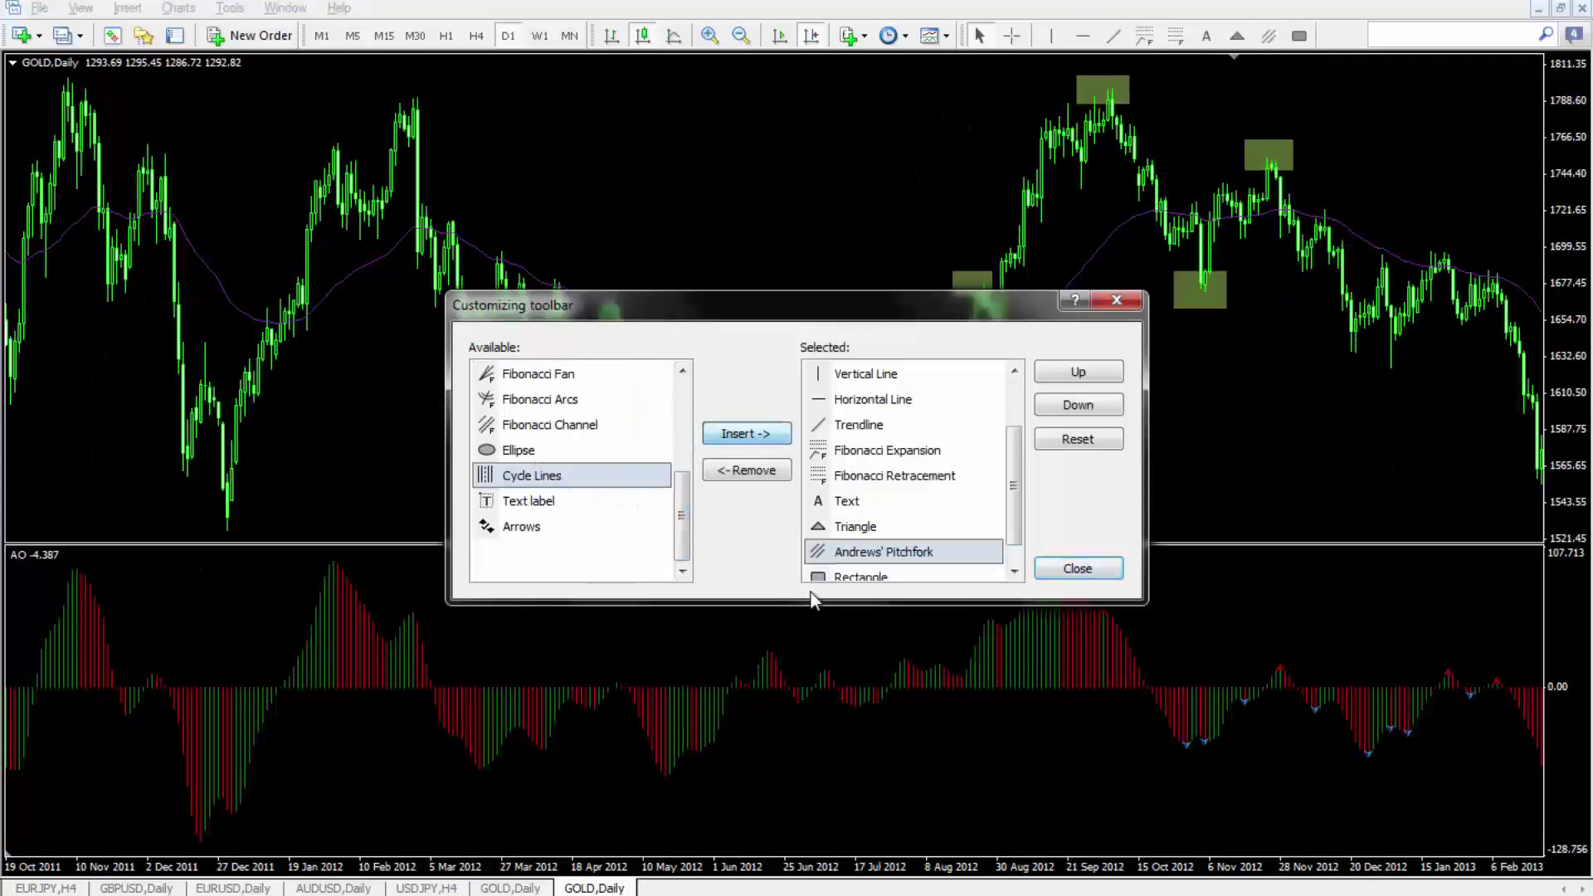
scroll(858, 558, "down", 1)
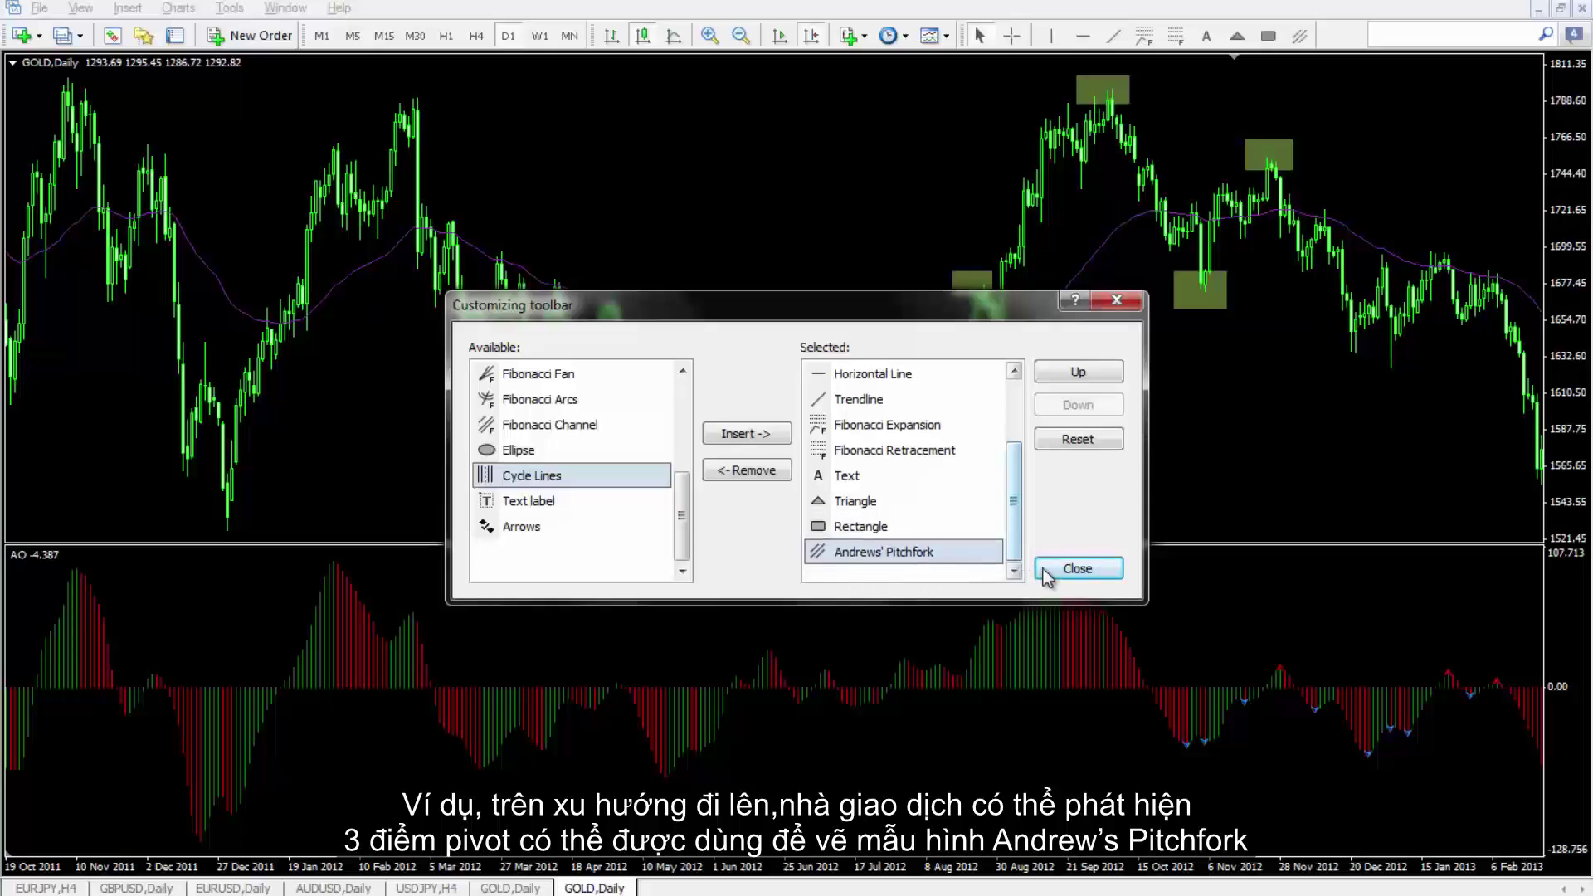
left_click(1078, 568)
Draw an Andrews' Pitchfork through the June 2011 low, September 2011 peak and late-September low.
scroll(889, 270, "up", 10)
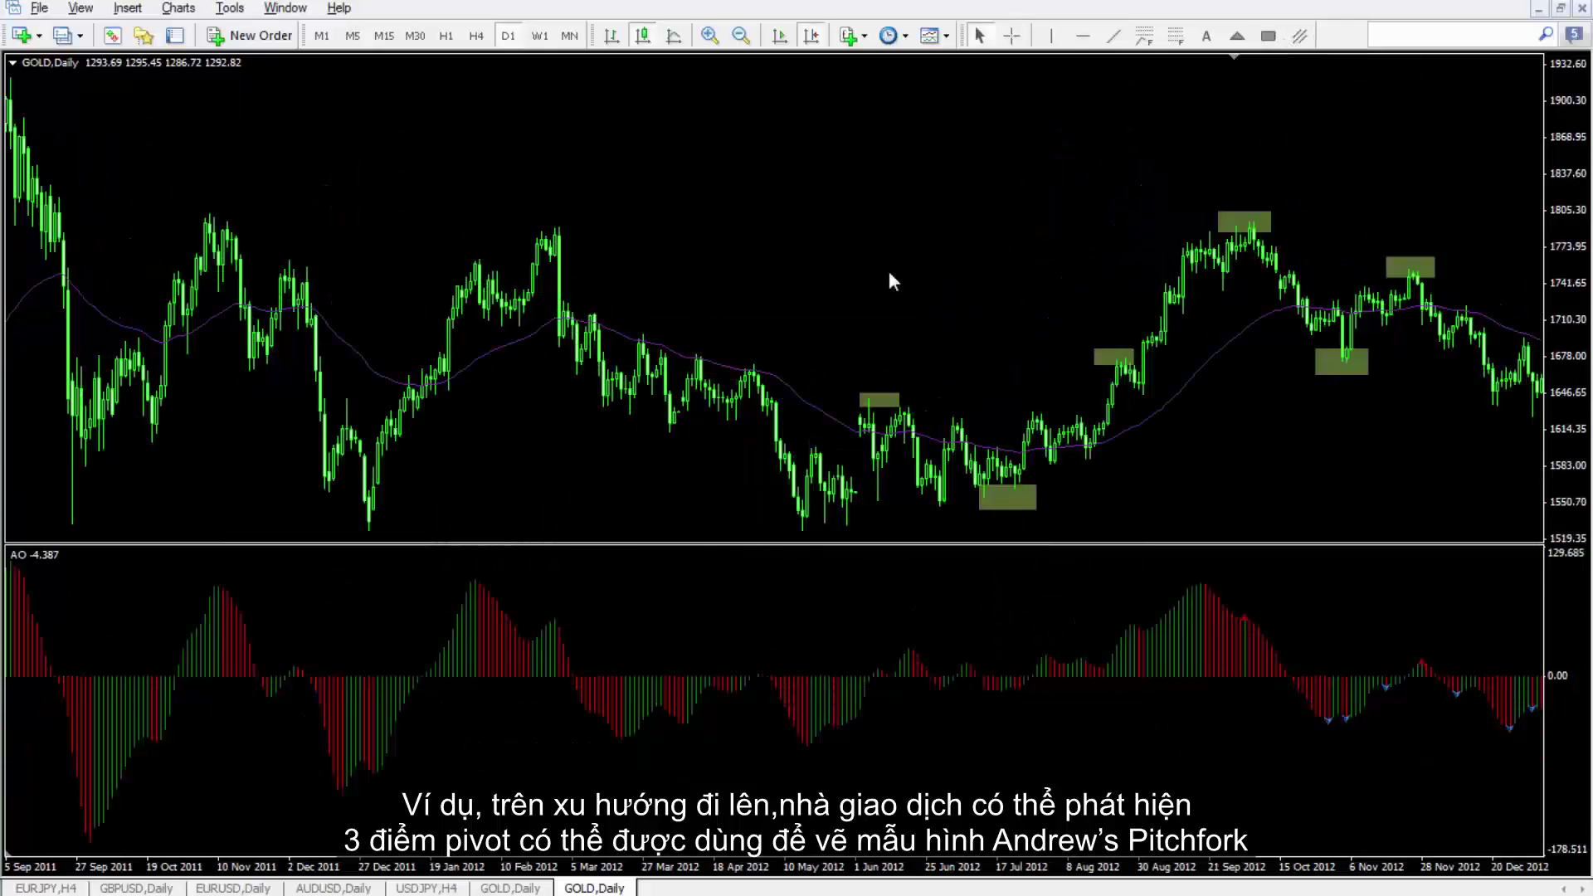
scroll(884, 282, "up", 5)
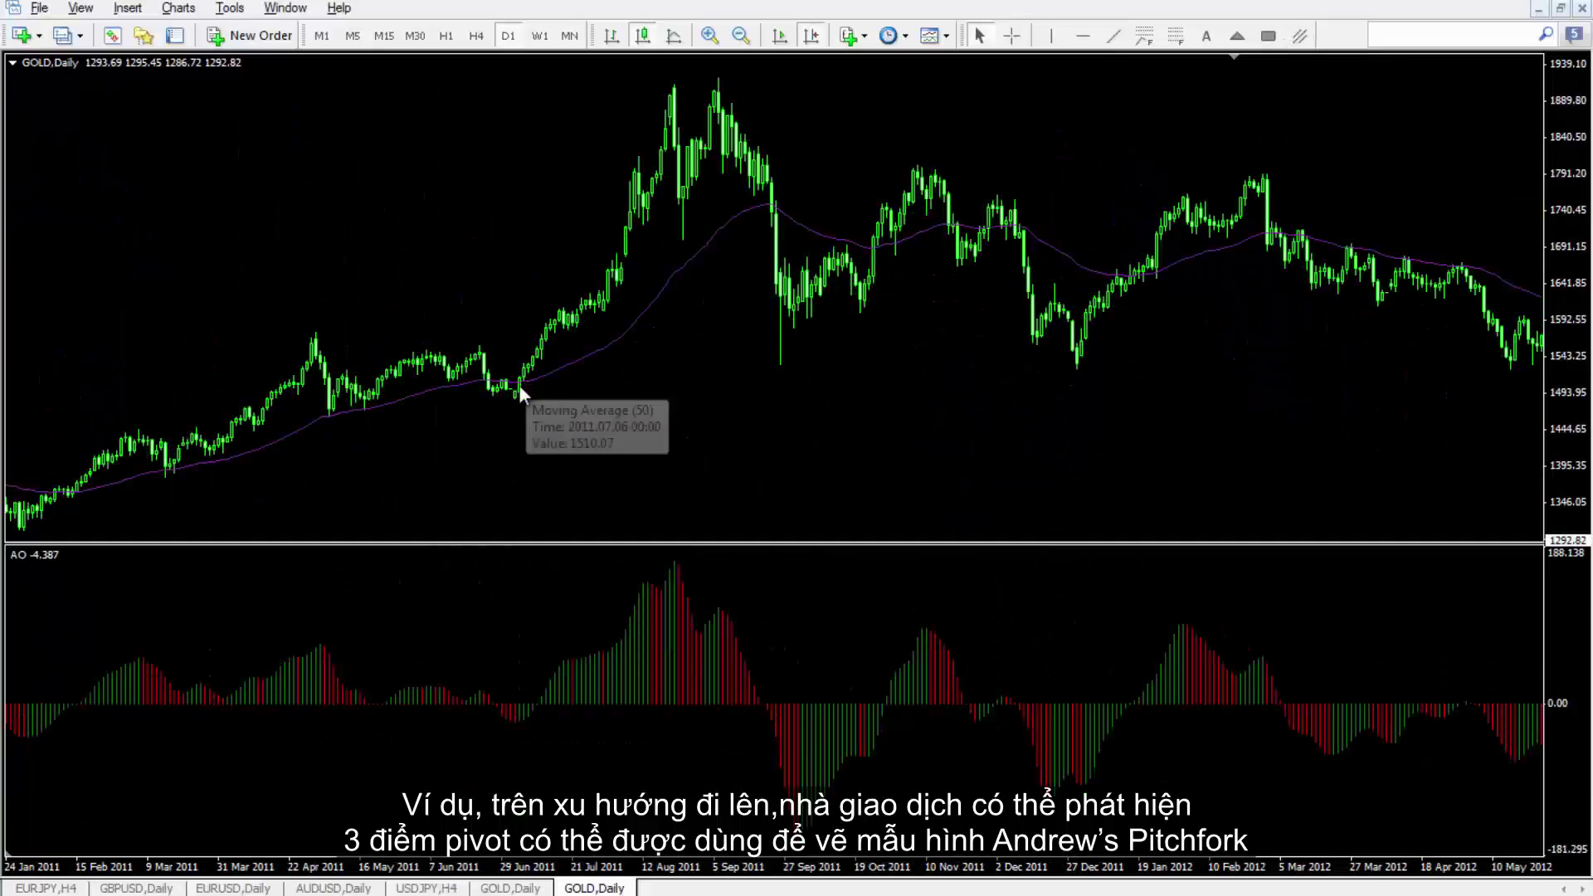
left_click(1299, 36)
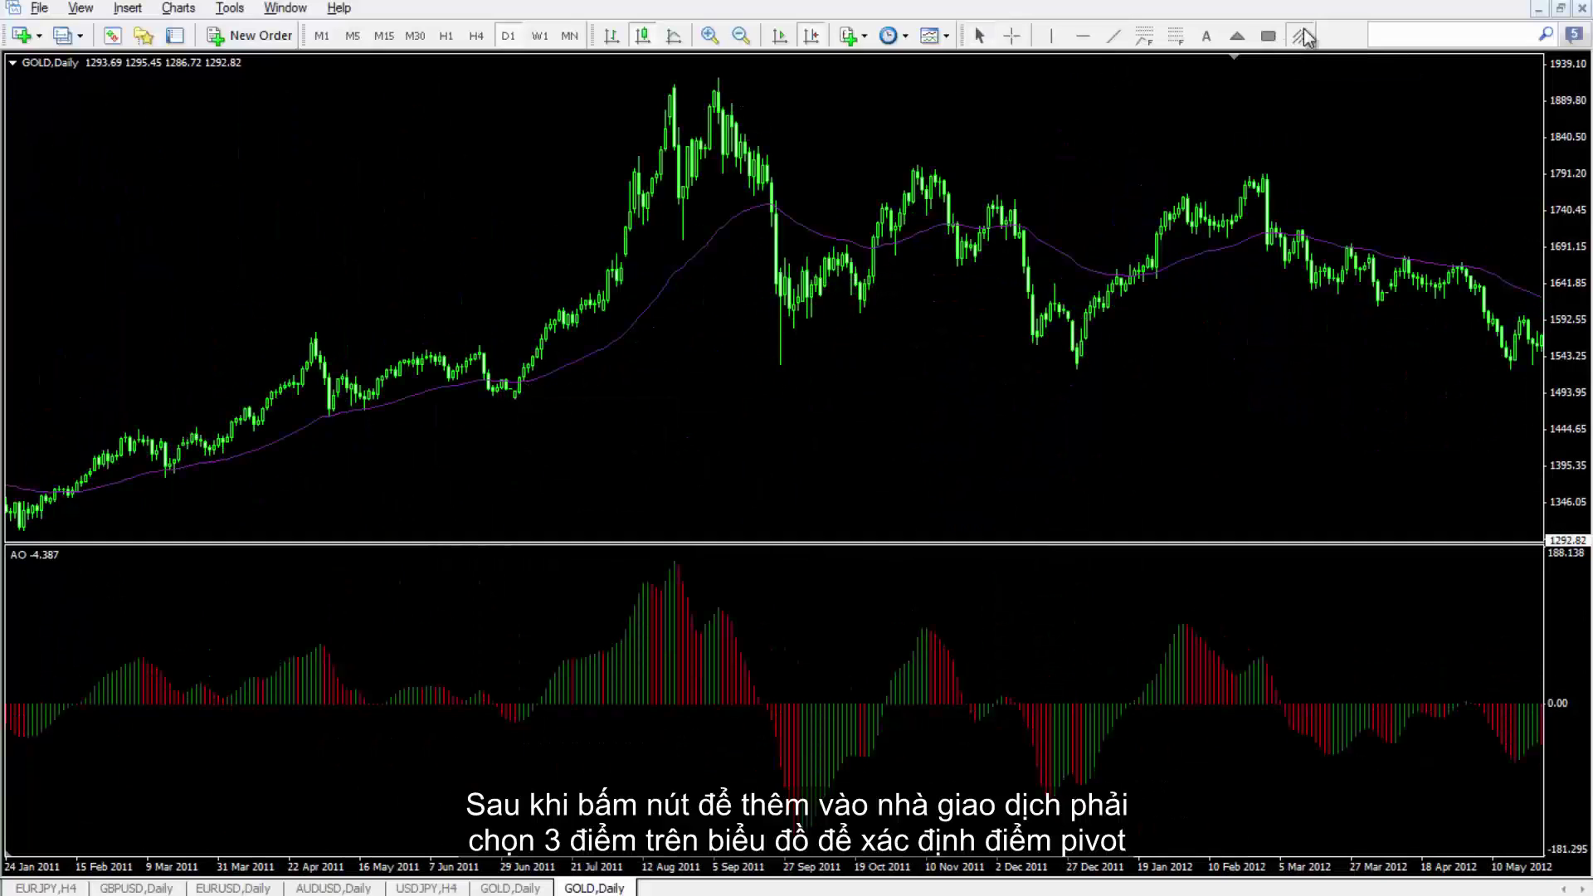
left_click(514, 396)
left_click(719, 86)
left_click(780, 362)
Compress the price scale to fit the pitchfork and make the price panel taller than the AO panel.
left_click_drag(1567, 187, 1568, 237)
double_click(780, 348)
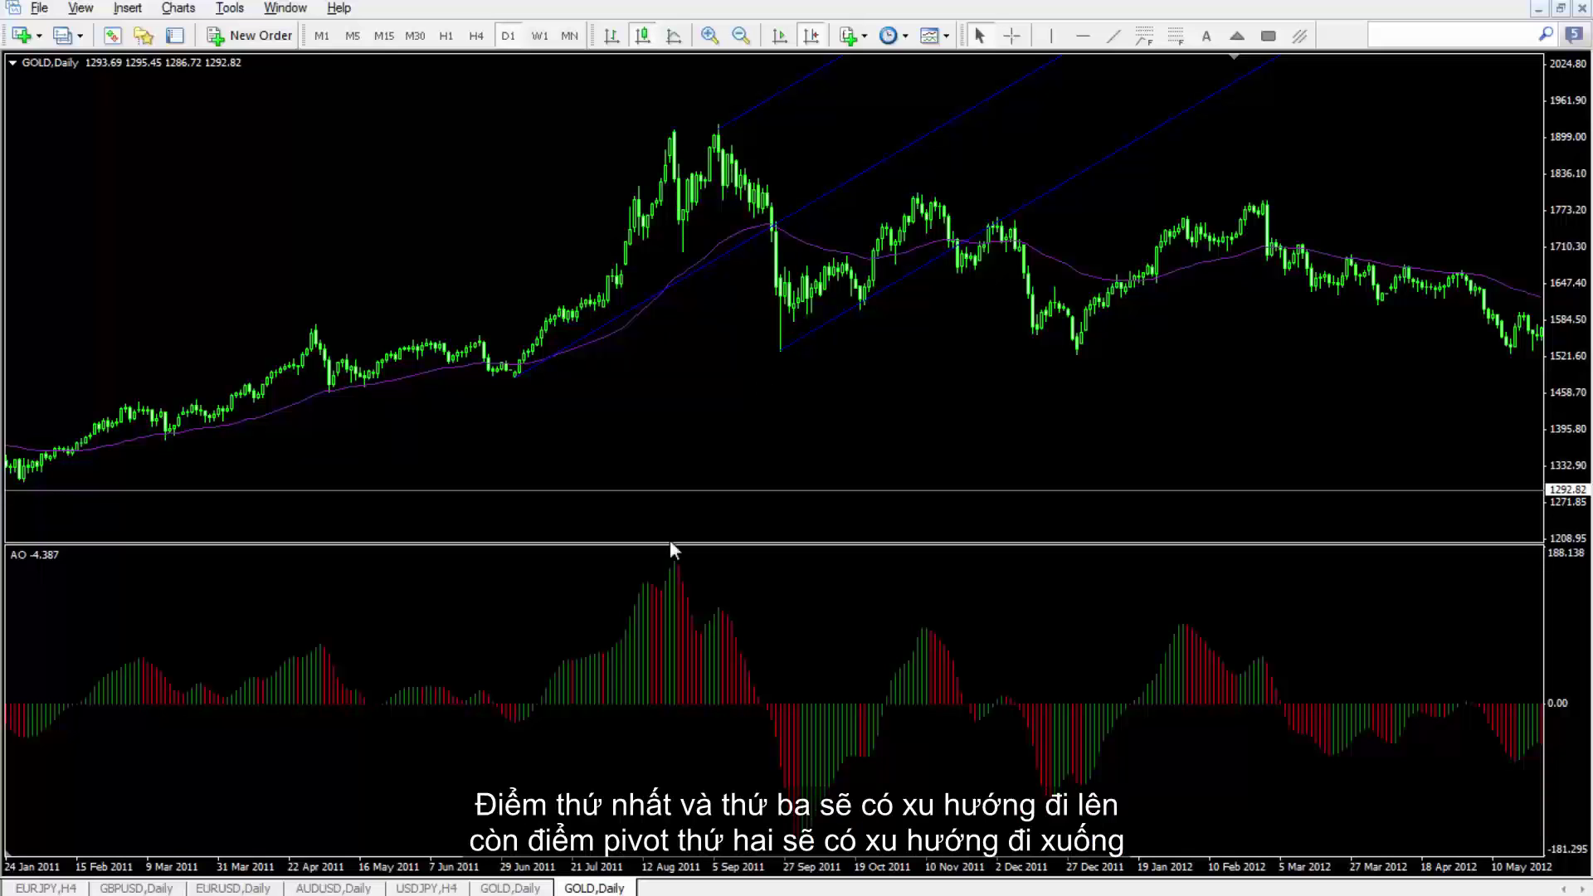
left_click_drag(675, 543, 674, 682)
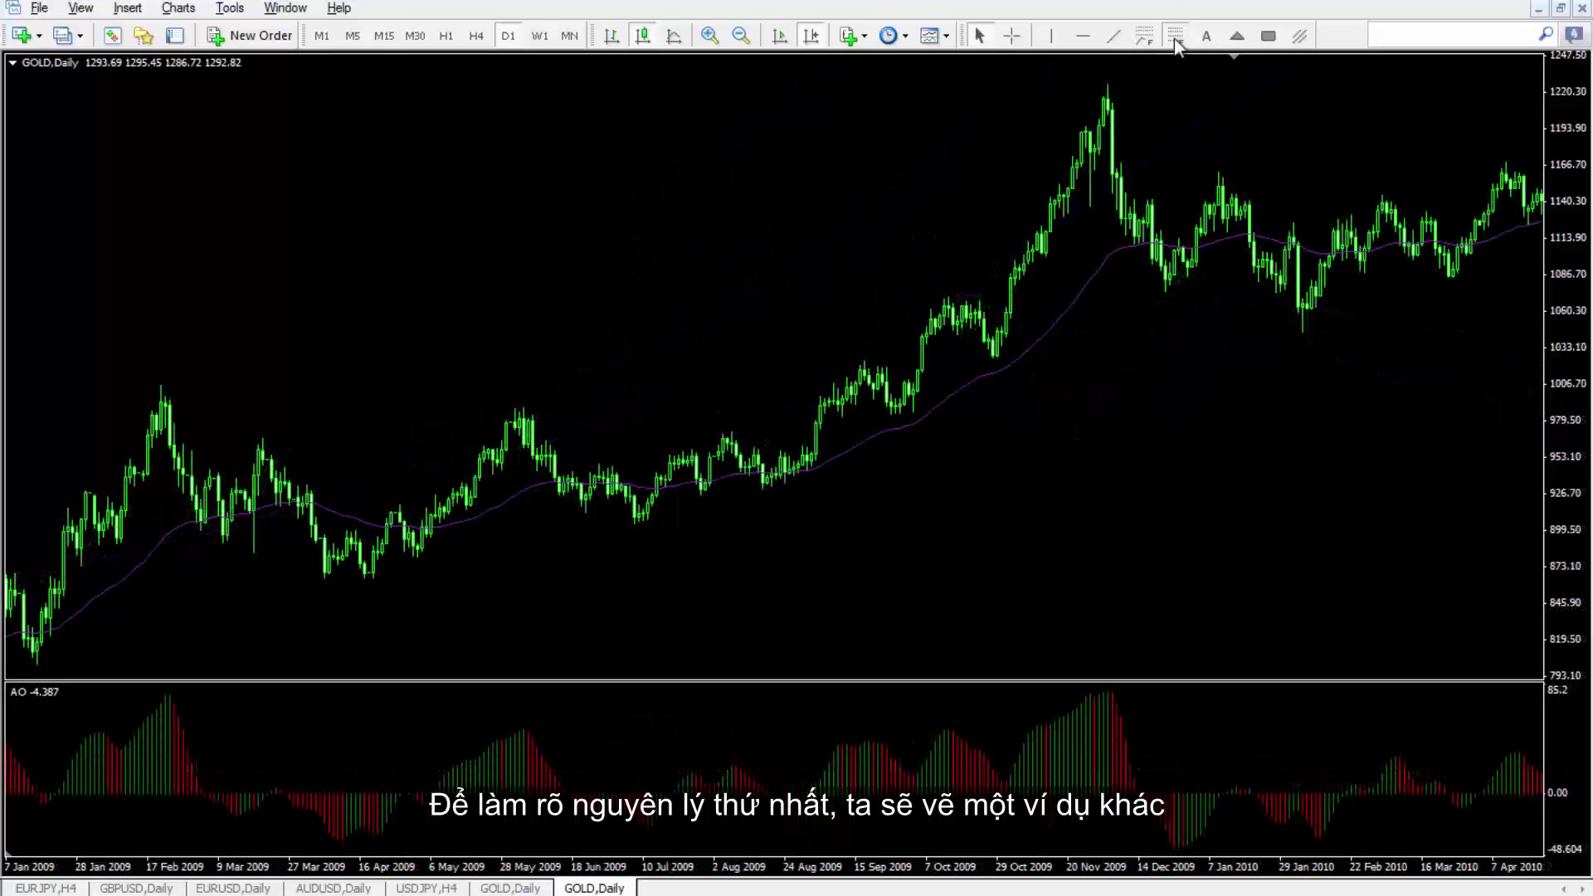
Draw a downward pitchfork through the November 2009 peak, December low and January 2010 high.
left_click(1299, 36)
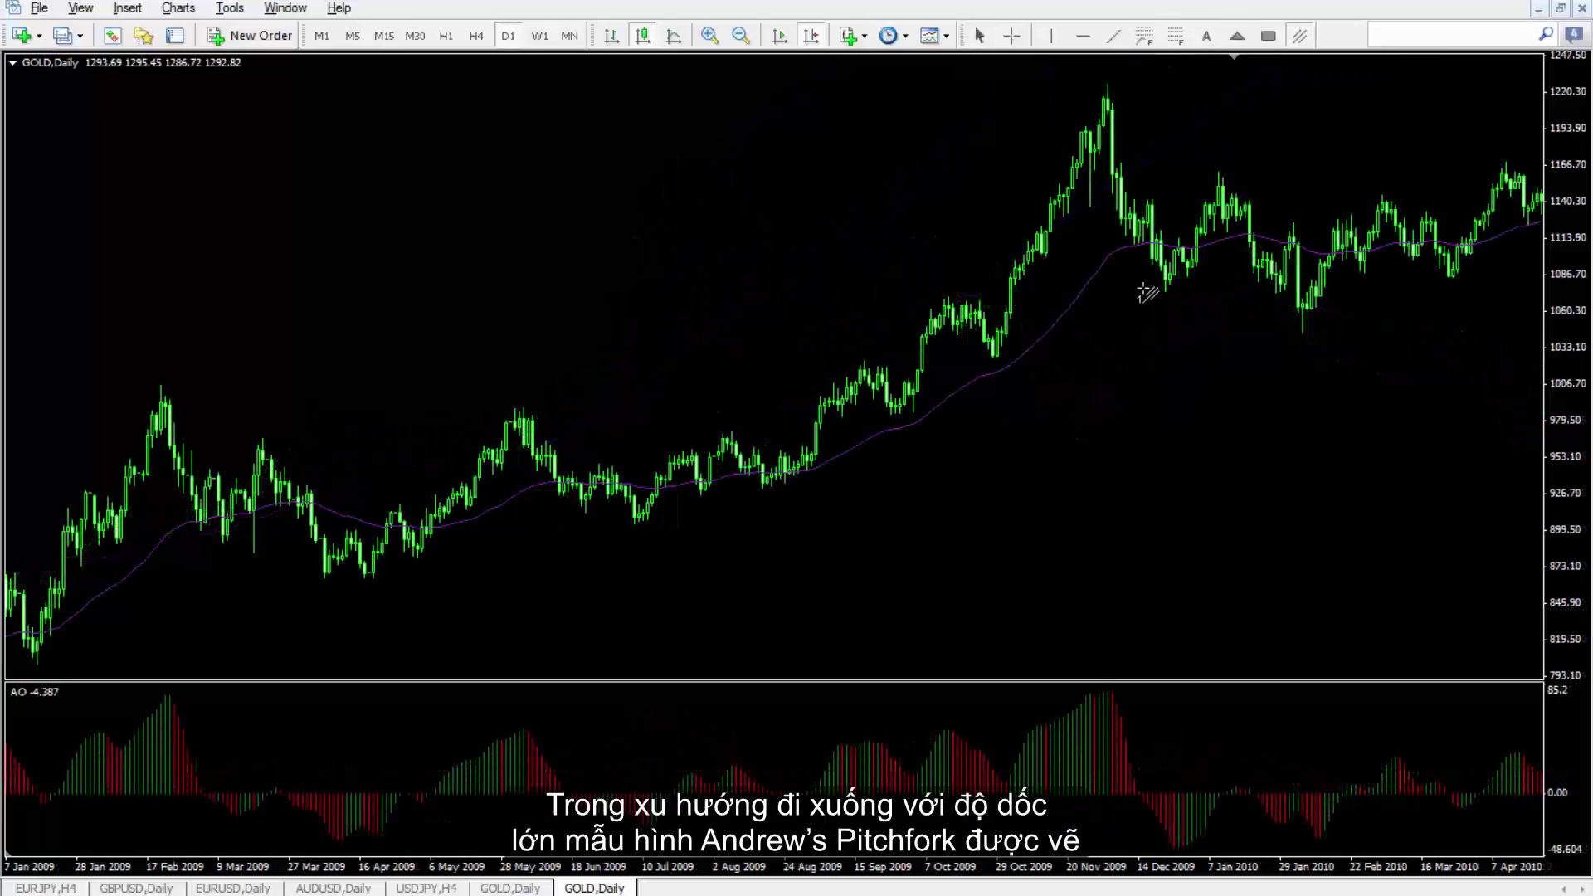
left_click(1107, 84)
left_click(1164, 292)
left_click(1220, 174)
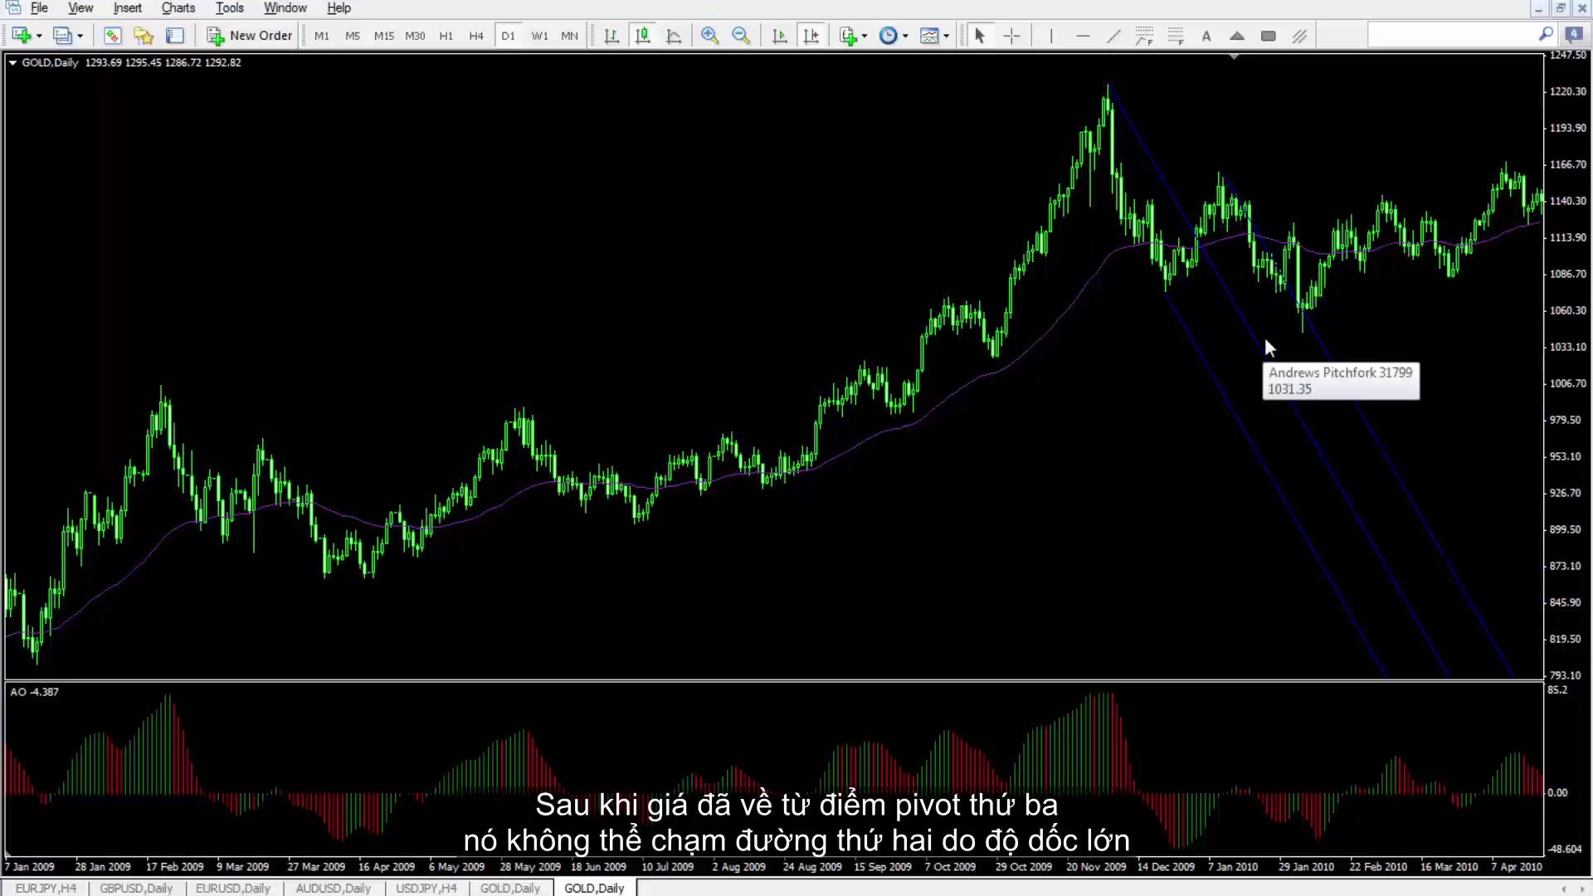
scroll(1244, 249, "down", 3)
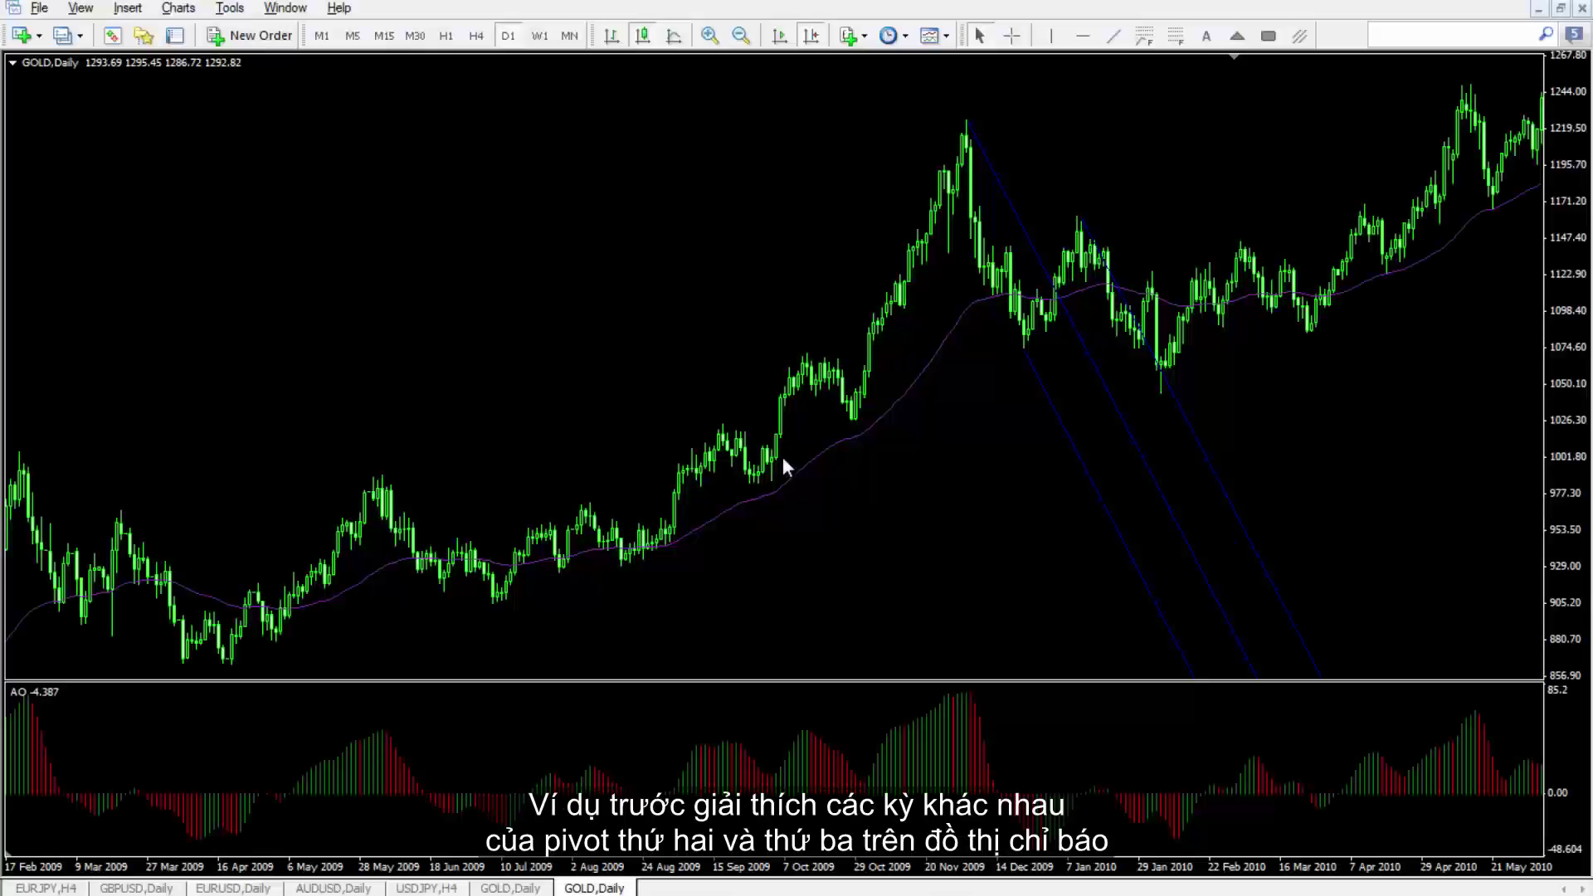
Place red vertical lines on two pivots, then measure the bar count between pivots with the crosshair.
scroll(783, 457, "down", 3)
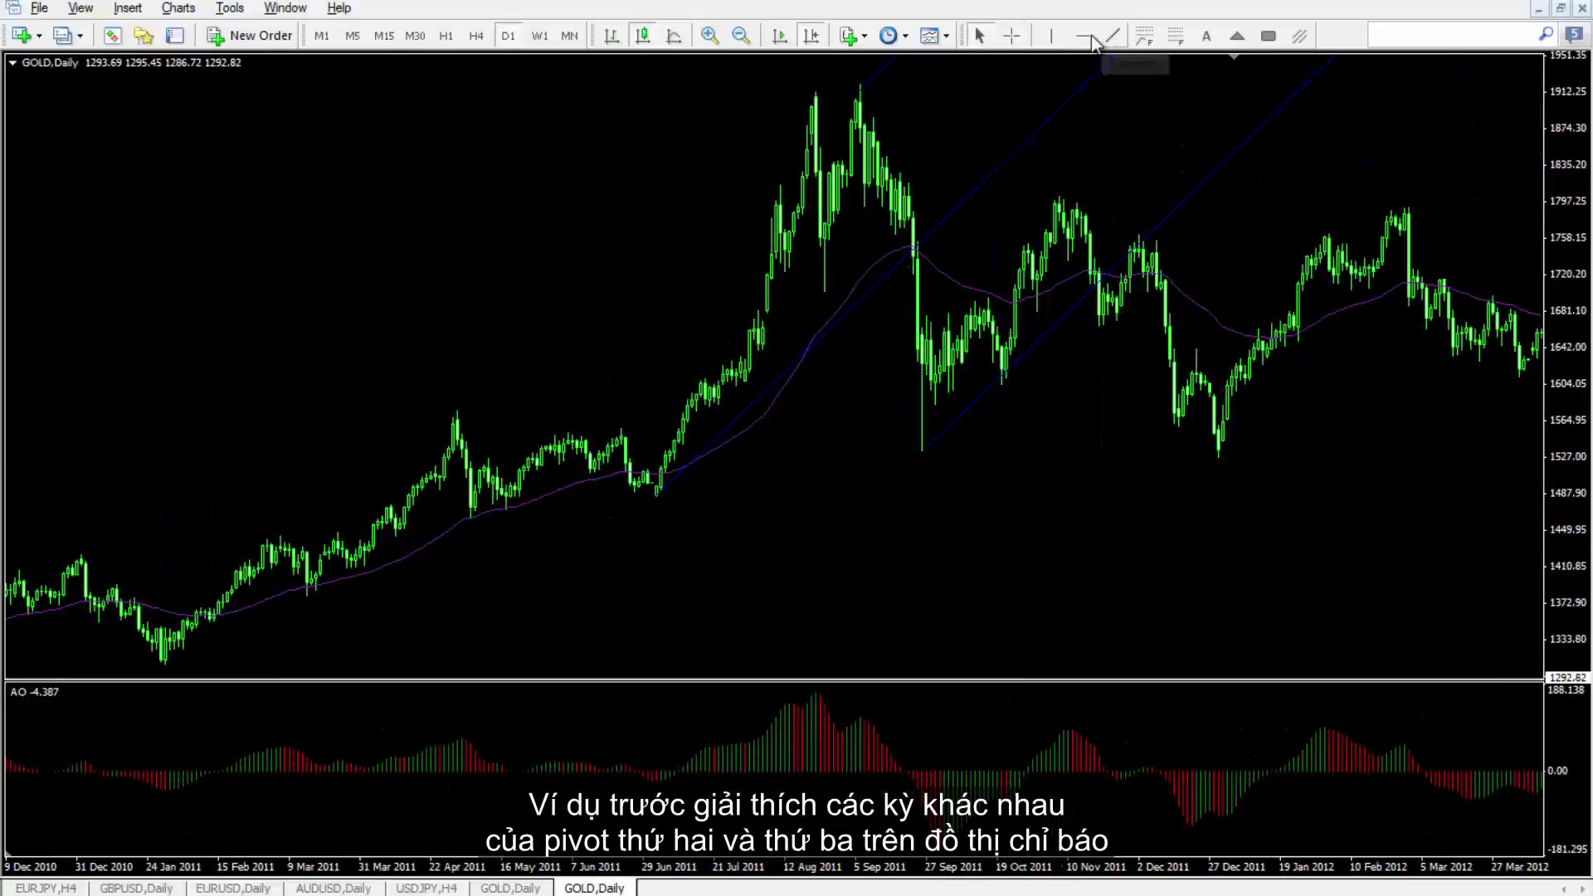
left_click(1052, 37)
left_click(1007, 271)
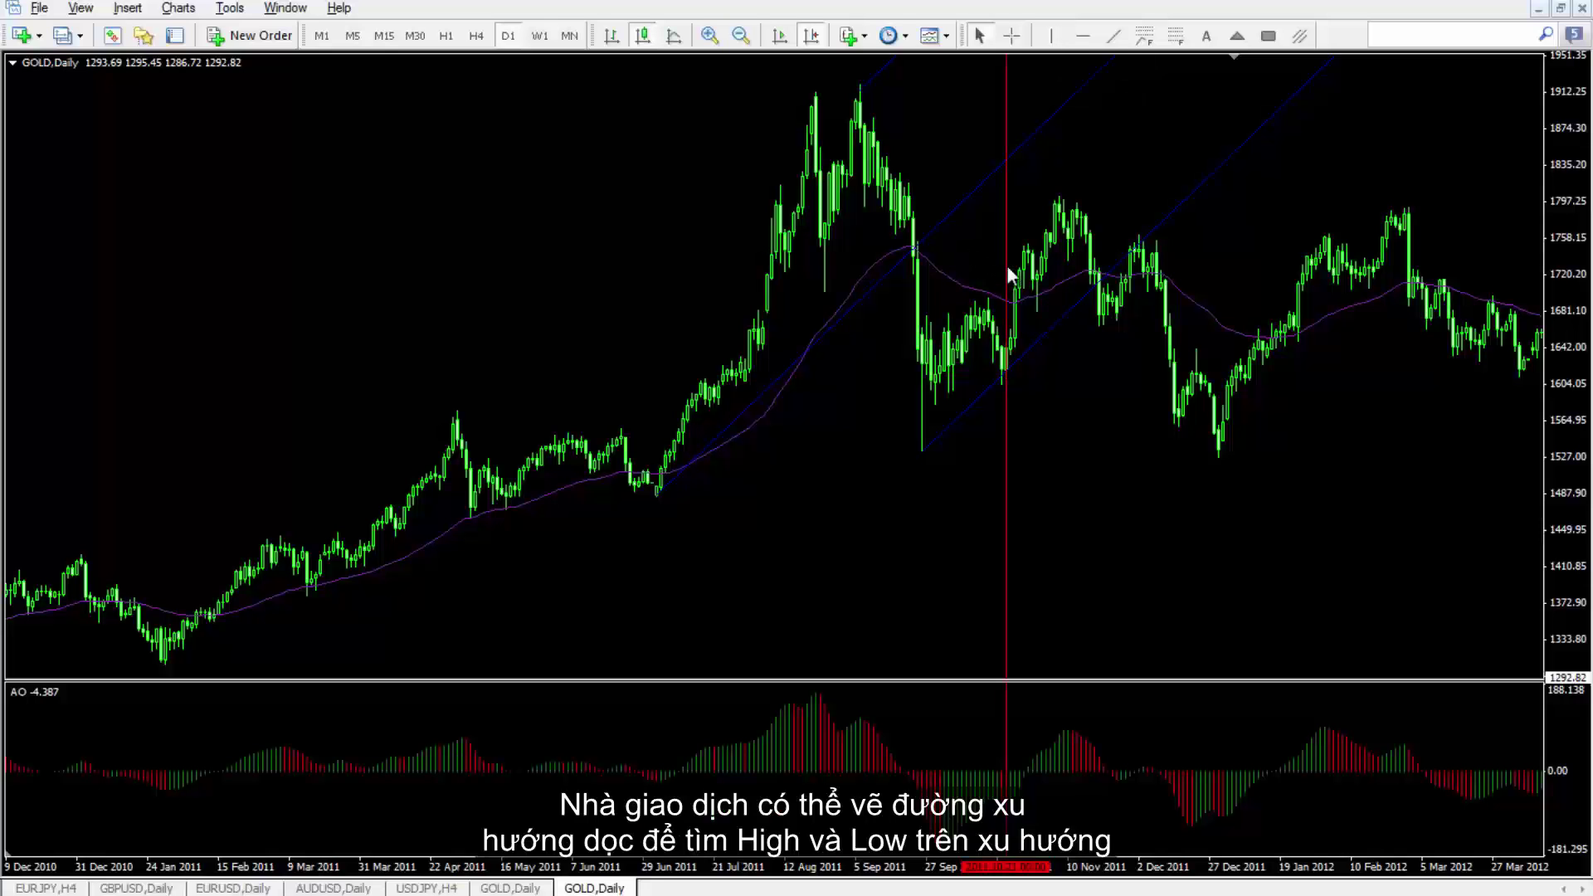
left_click(1051, 37)
left_click(935, 117)
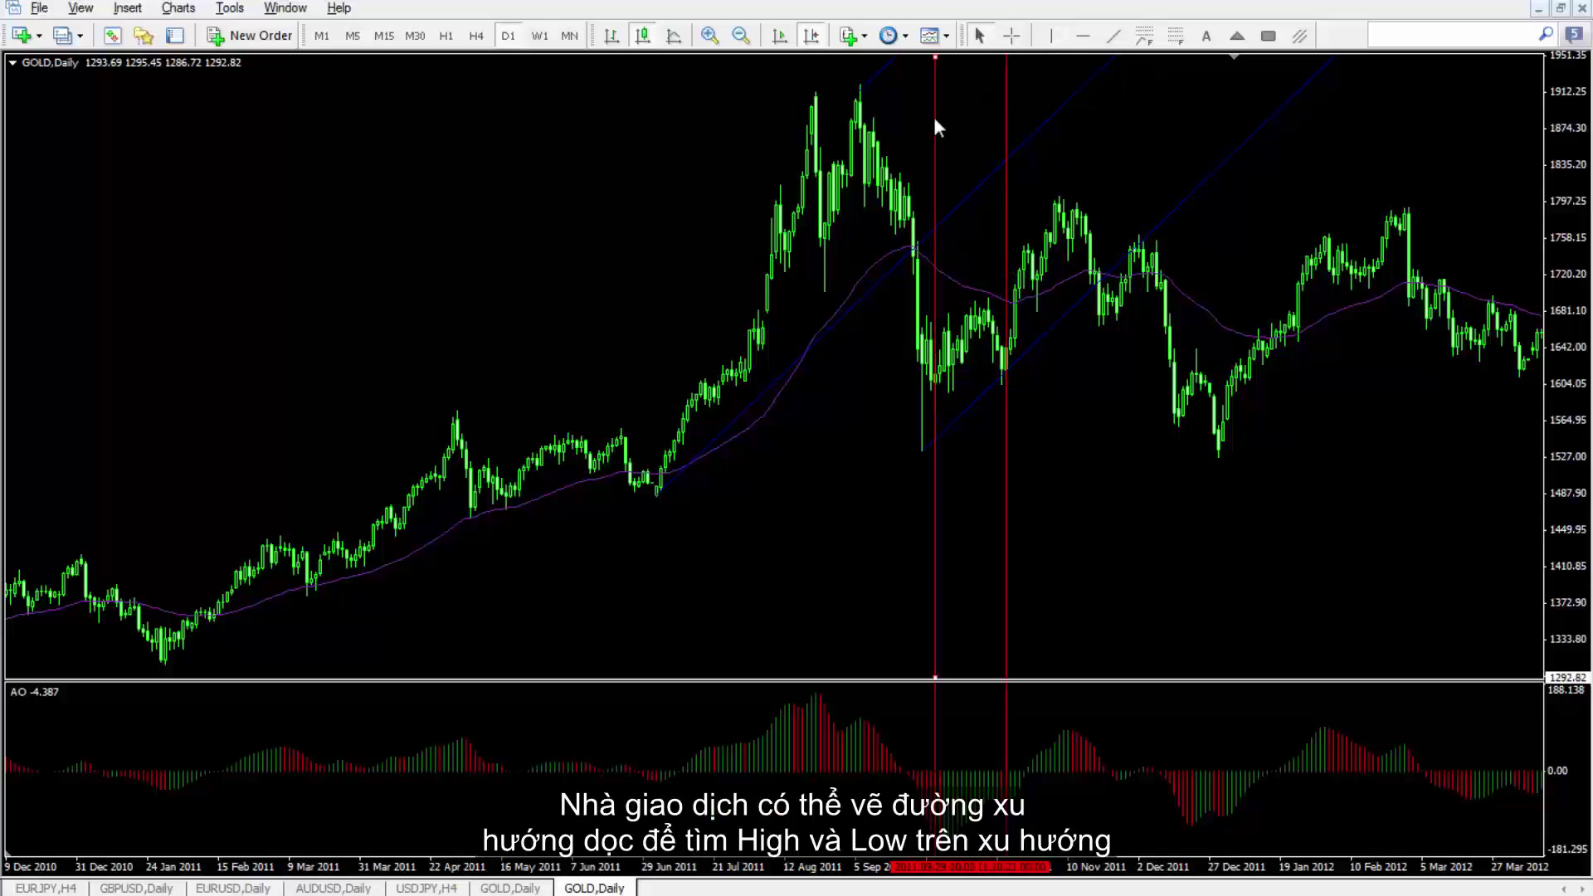
left_click_drag(933, 117, 912, 132)
scroll(1032, 68, "up", 2)
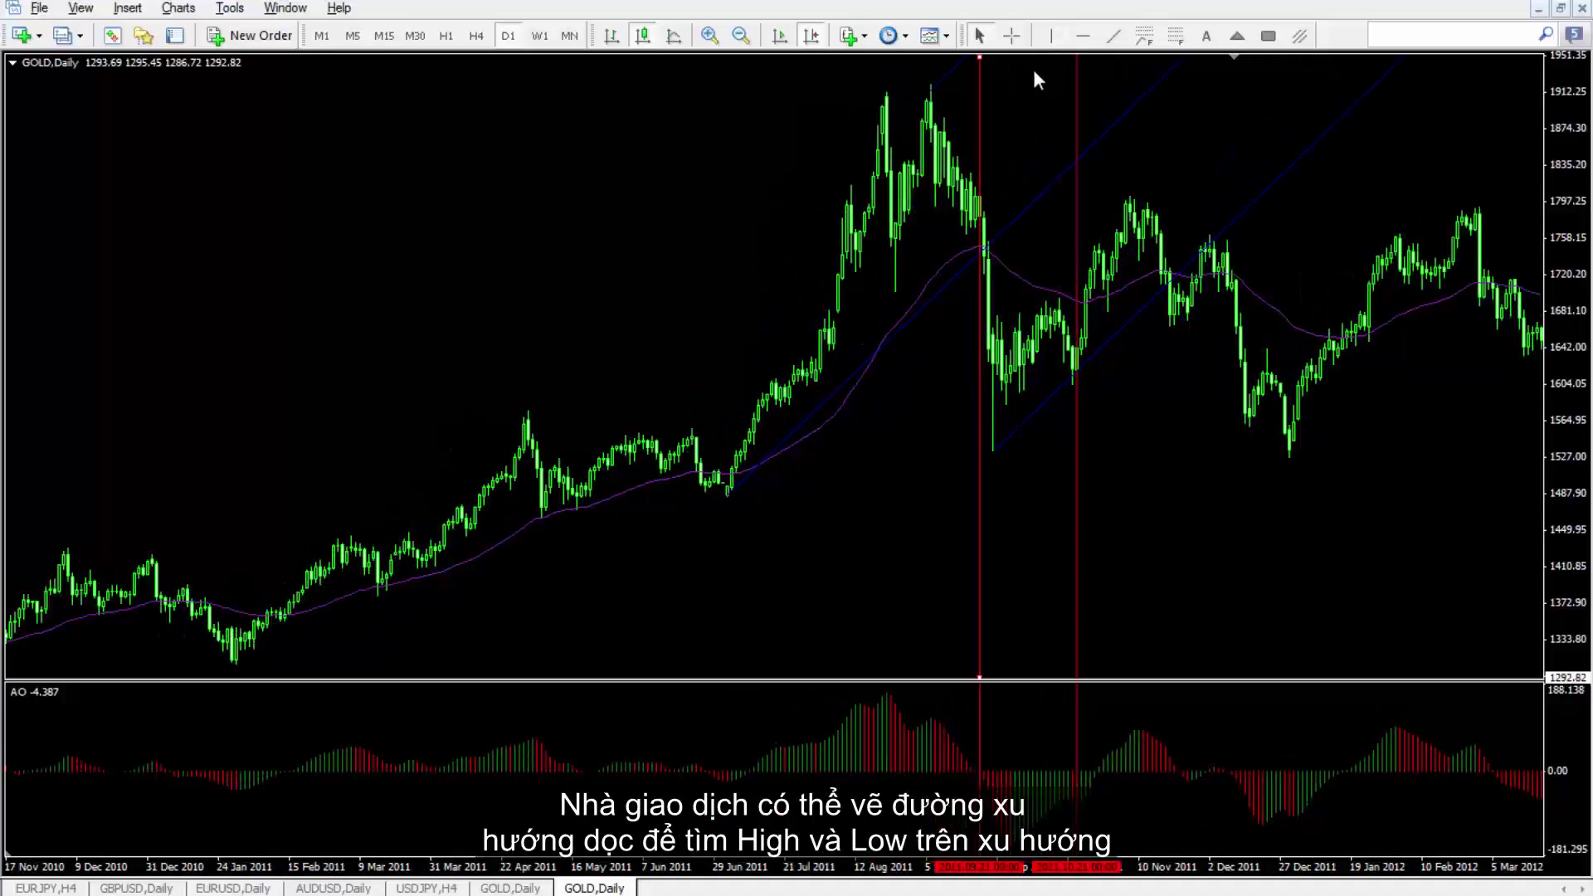
left_click_drag(1075, 71, 1097, 73)
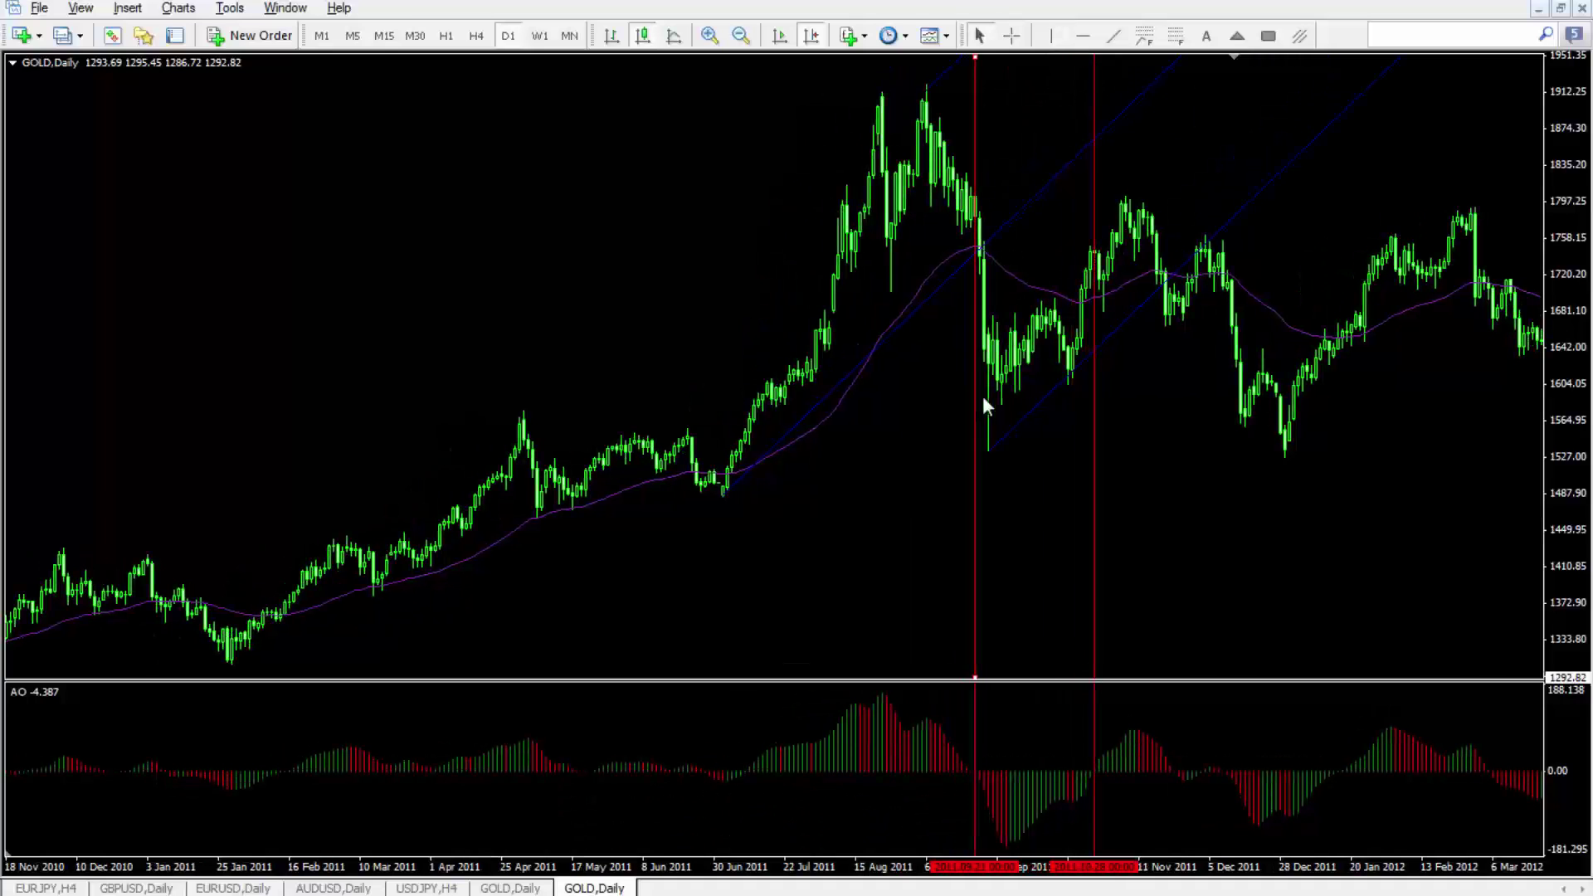
middle_click(984, 456)
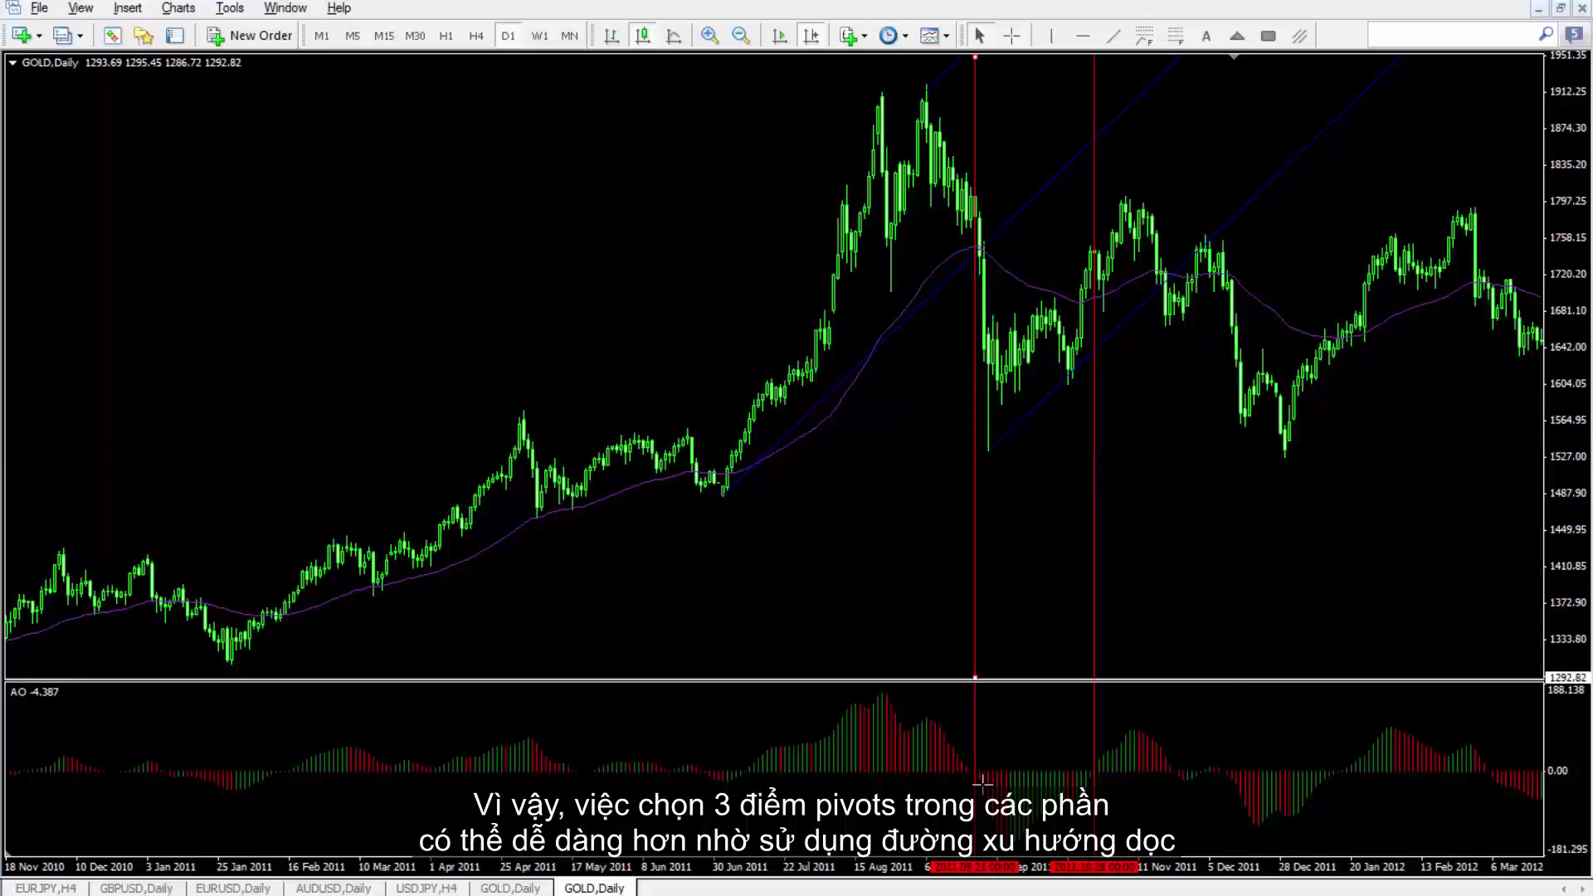
left_click_drag(980, 772, 827, 777)
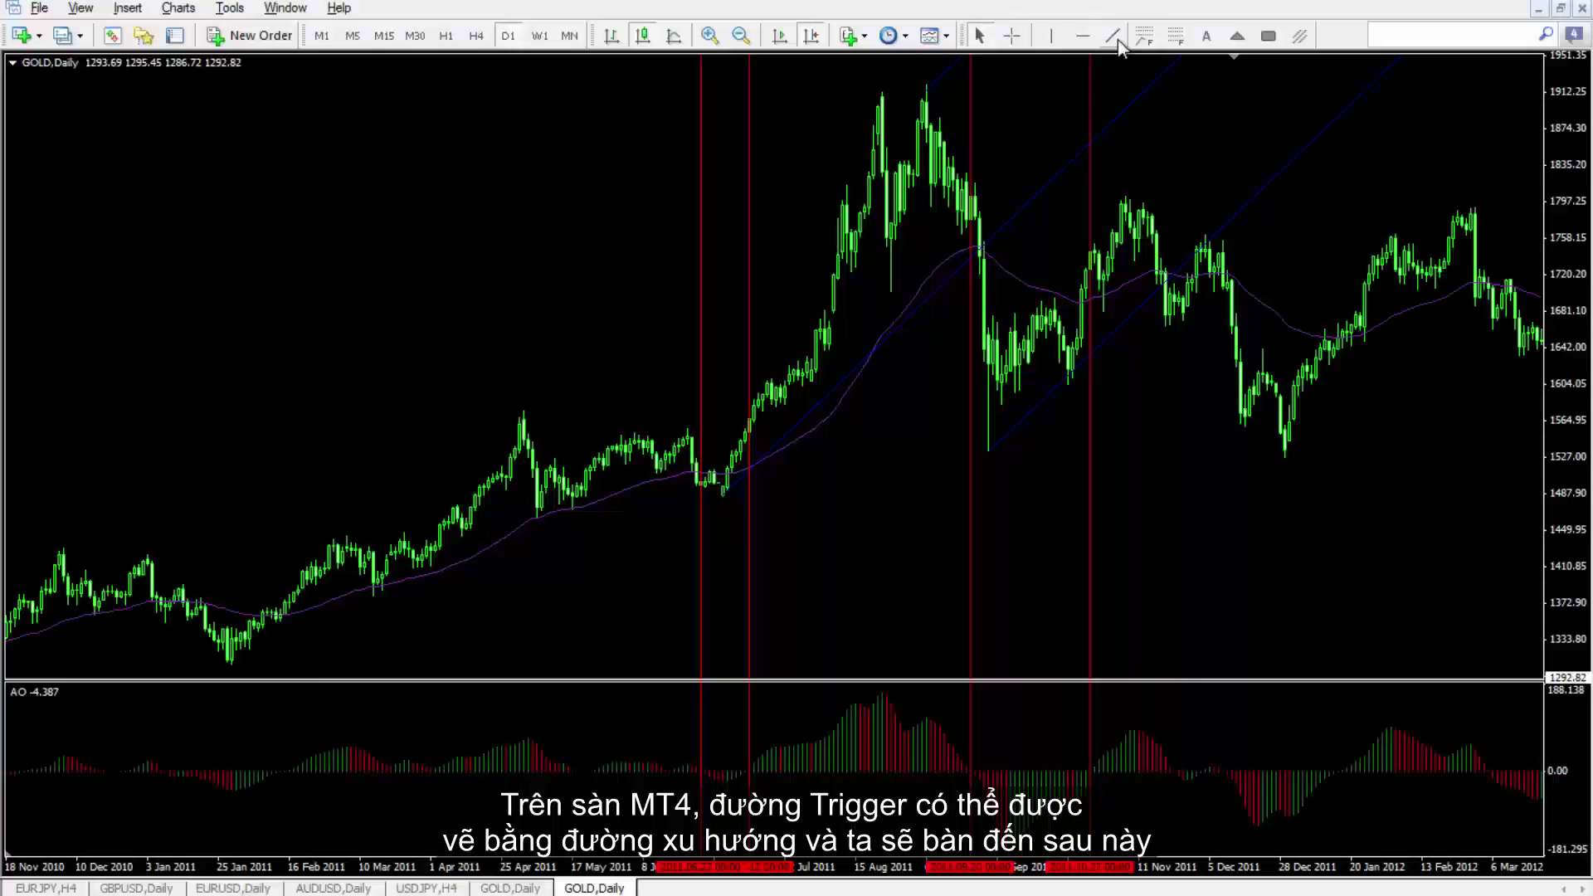
Draw a red trigger trendline from the June 2011 low across later lows, then switch to H4.
left_click(1113, 35)
mouse_move(715, 496)
left_mouse_down()
mouse_move(1344, 377)
mouse_move(1444, 344)
mouse_move(1530, 354)
left_mouse_up()
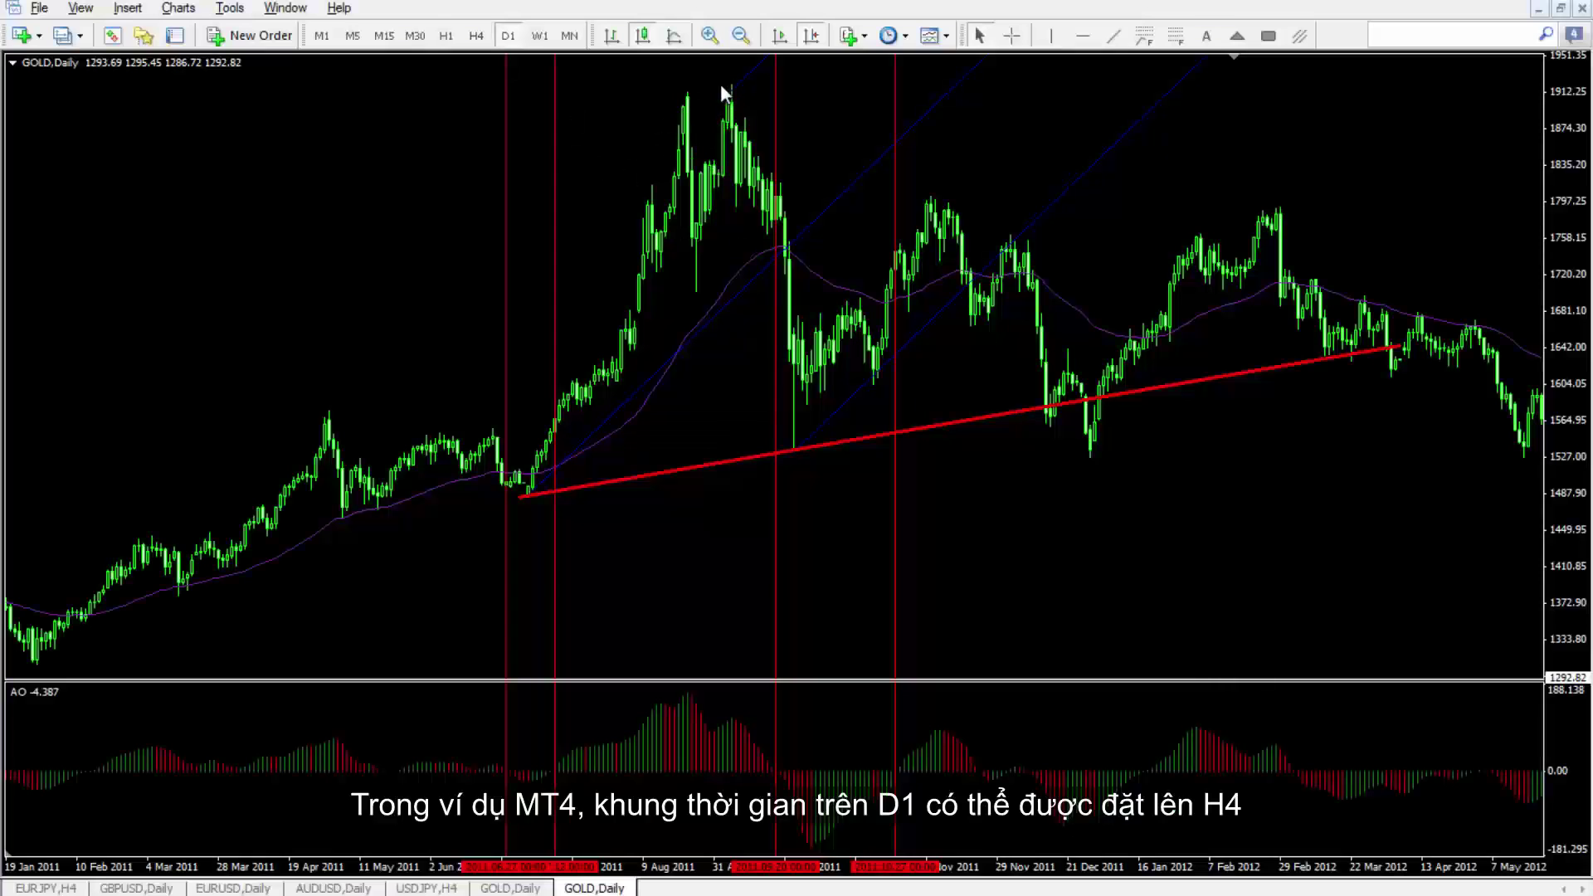
left_click(476, 36)
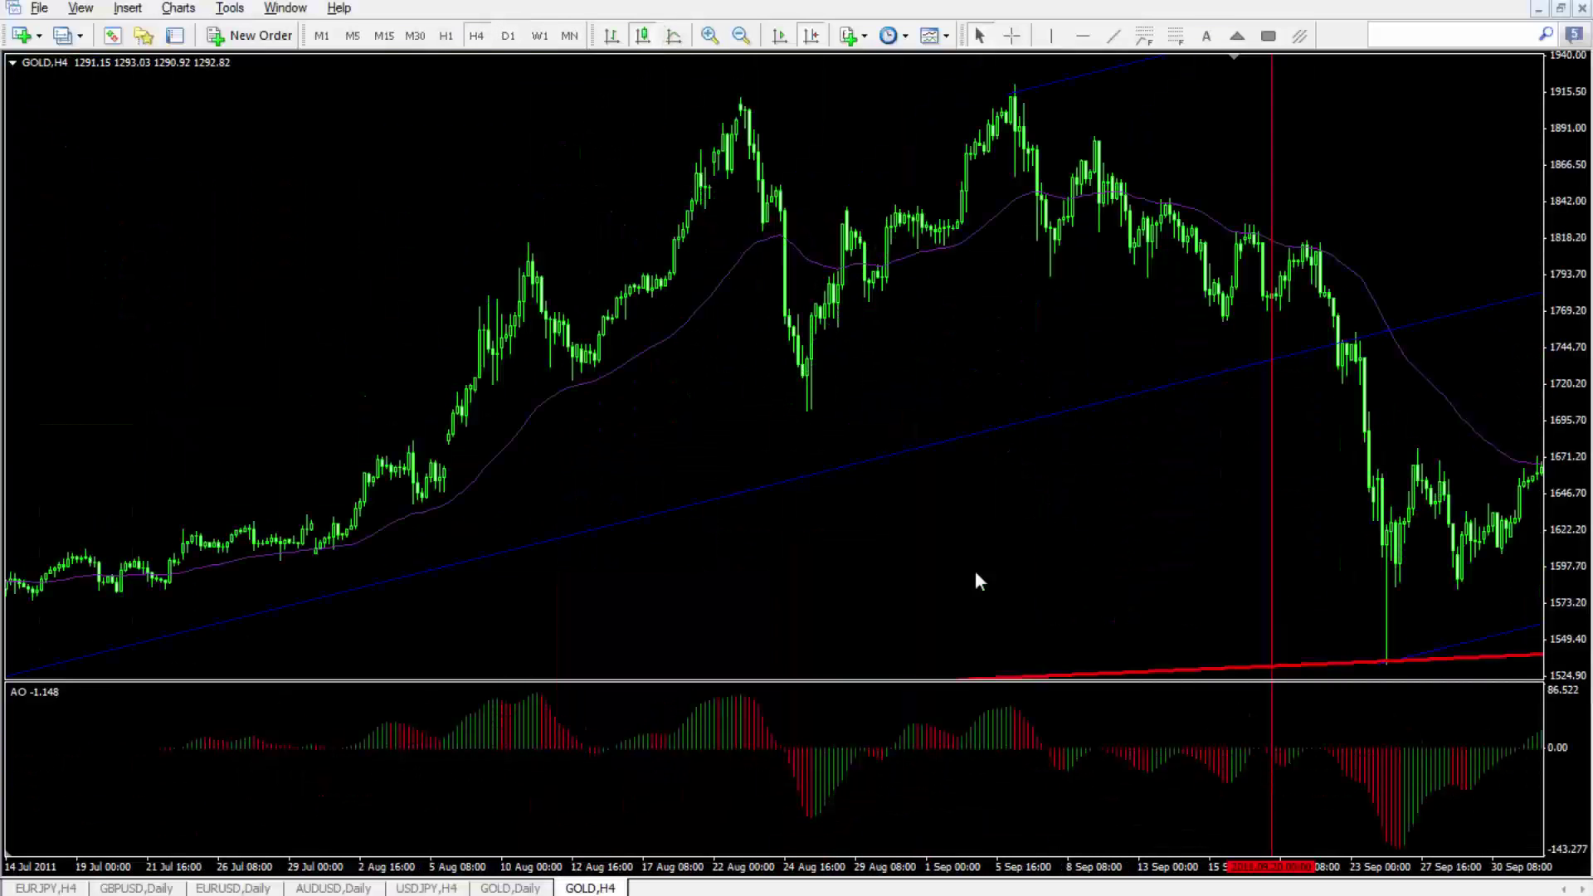
On the H4 chart, shift the pitchfork's lower pivot right and its top pivot up and right.
scroll(976, 573, "down", 3)
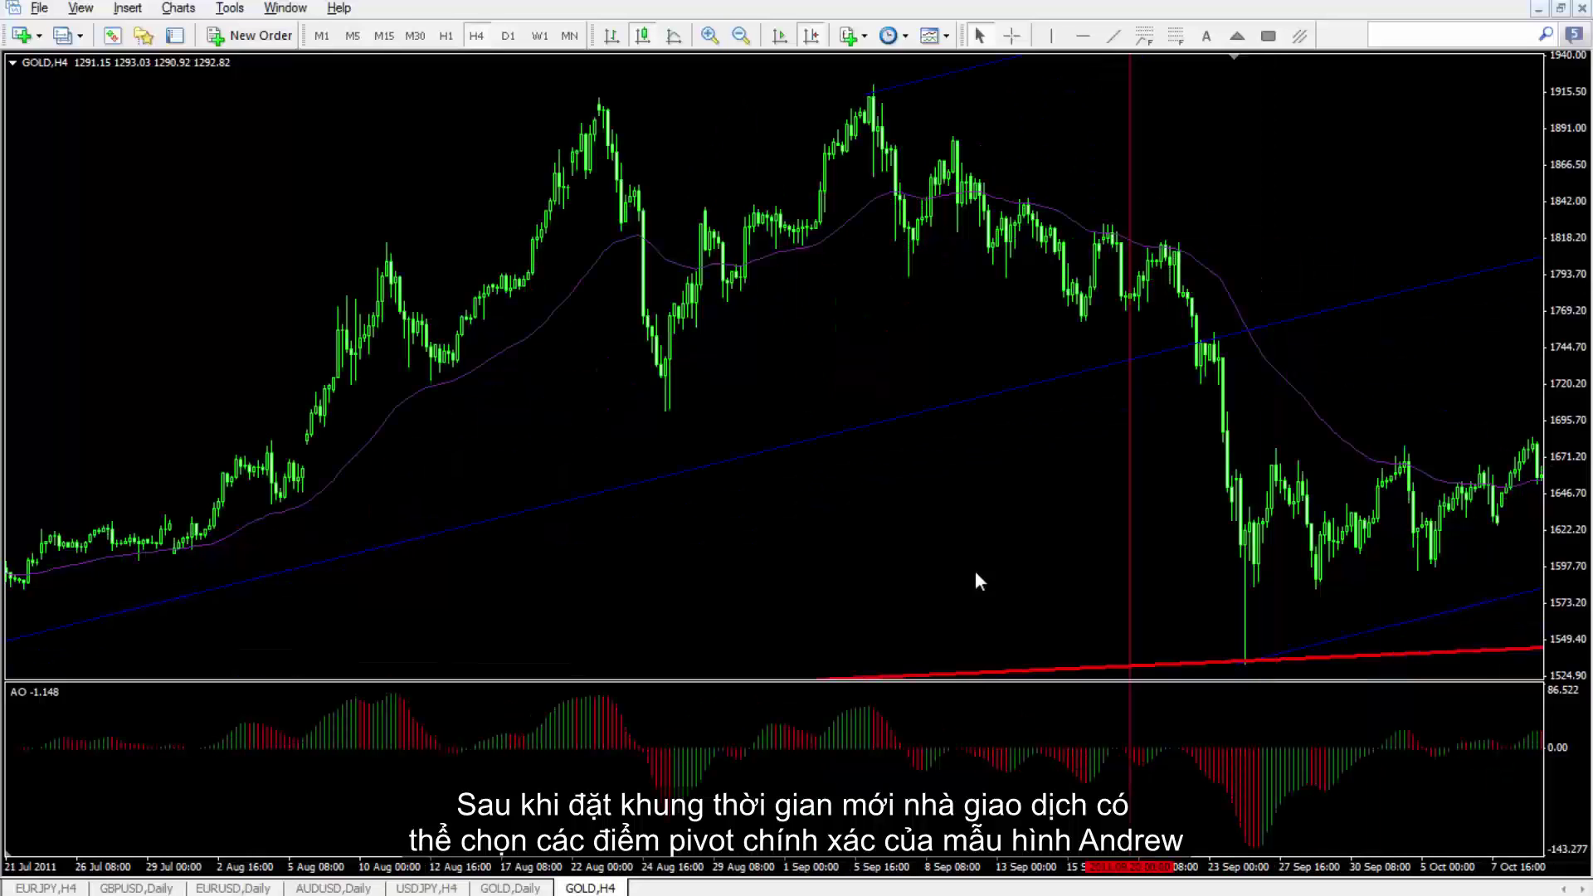
left_click_drag(1235, 665, 1247, 664)
left_click_drag(865, 94, 875, 86)
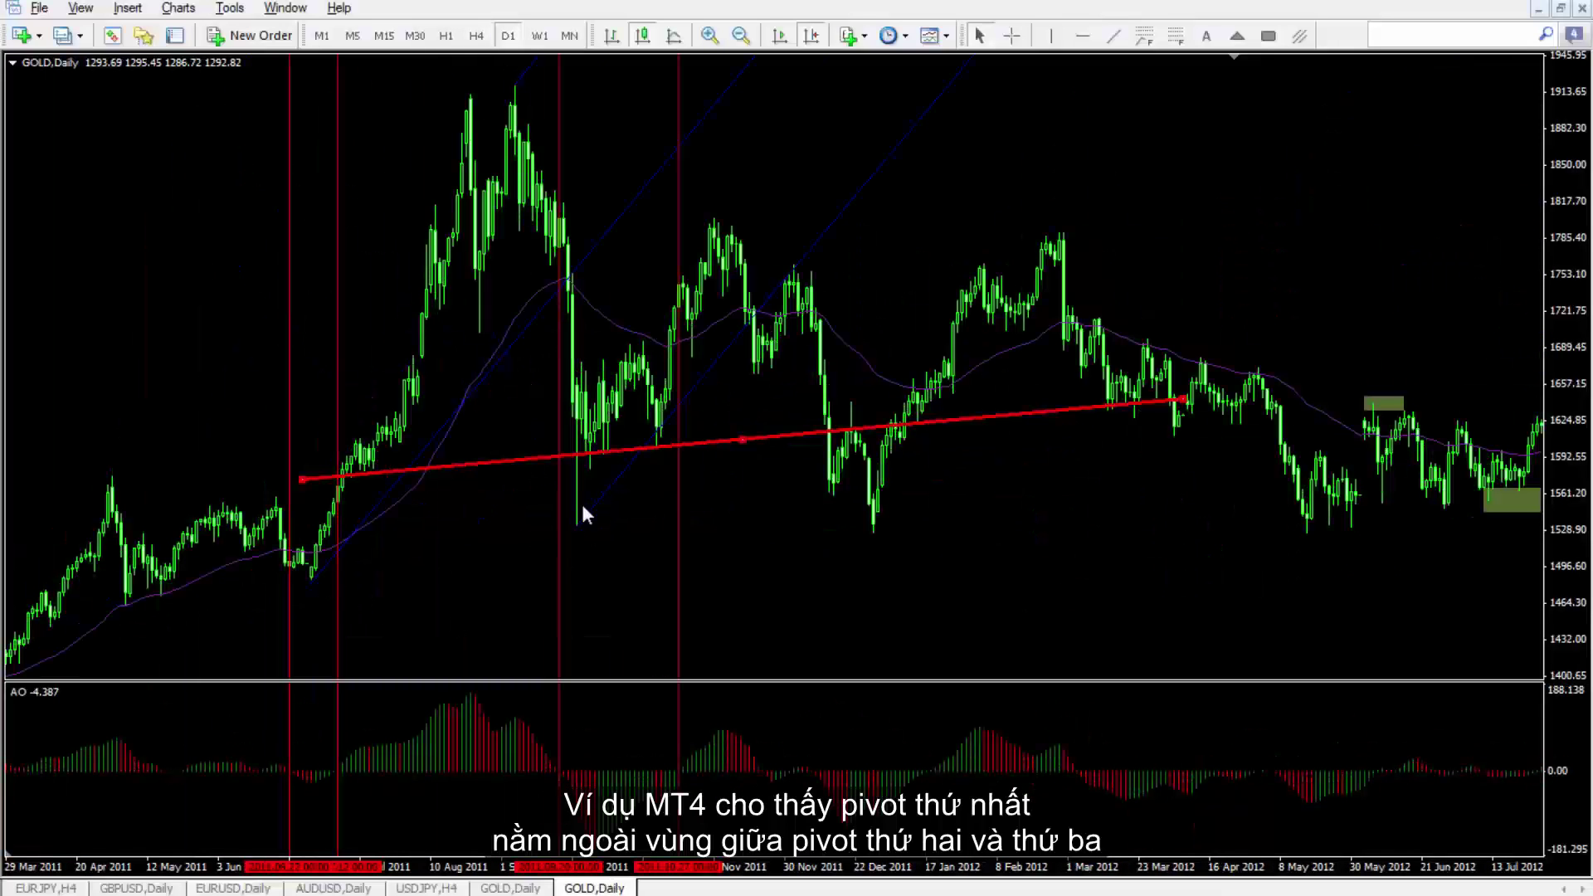
Delete the earlier lines and draw a new pitchfork across the late-2011 swings.
key("BackSpace")
key("BackSpace")
key("BackSpace")
key("BackSpace")
key("BackSpace")
key("BackSpace")
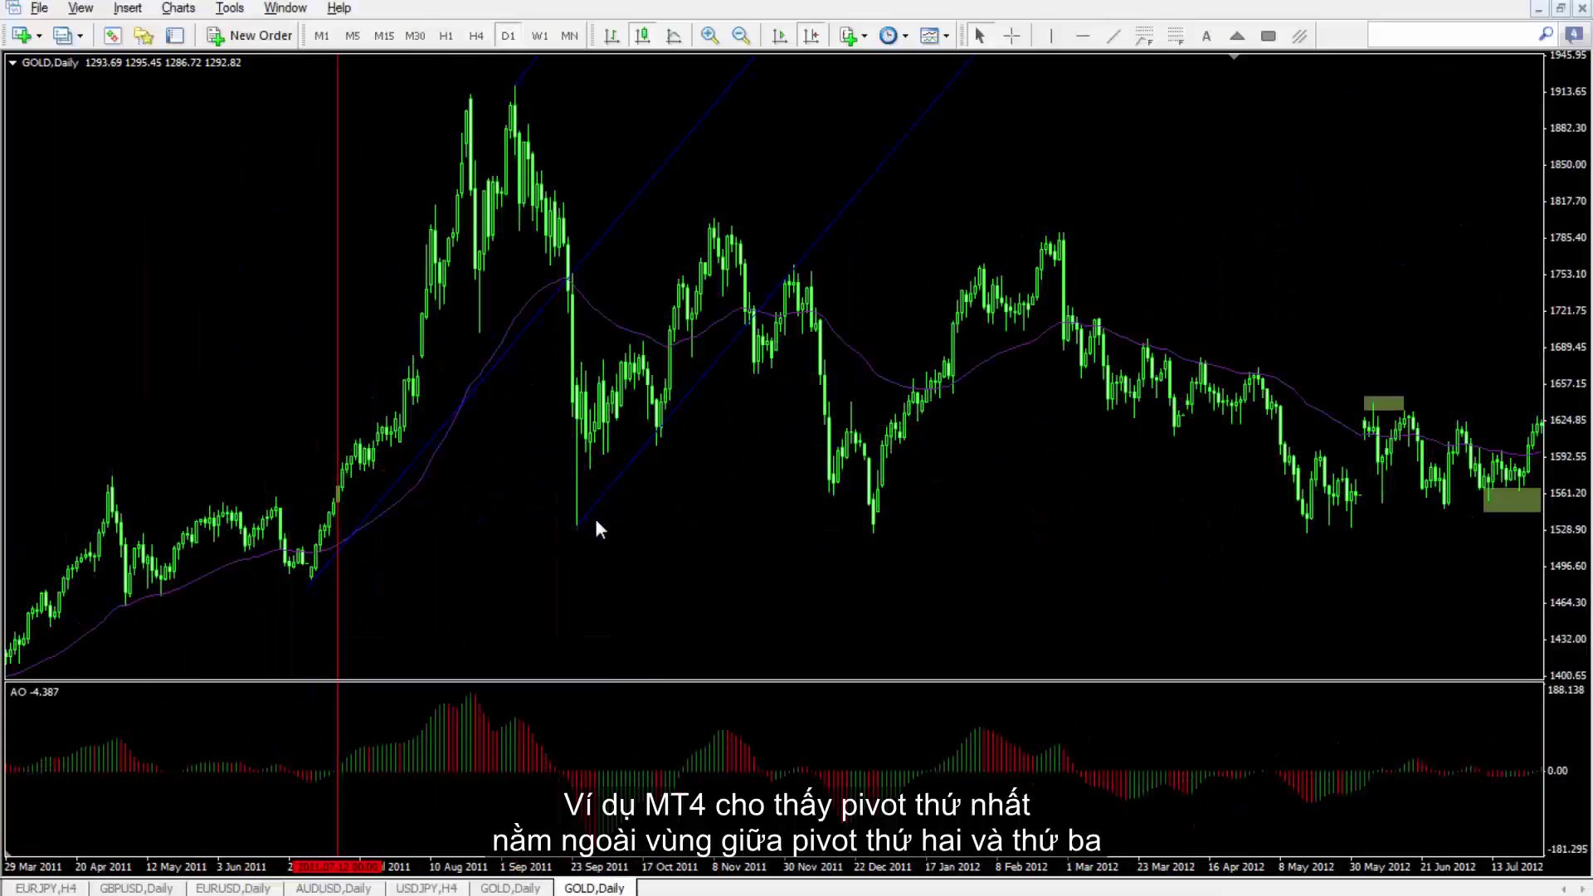
left_click(1299, 36)
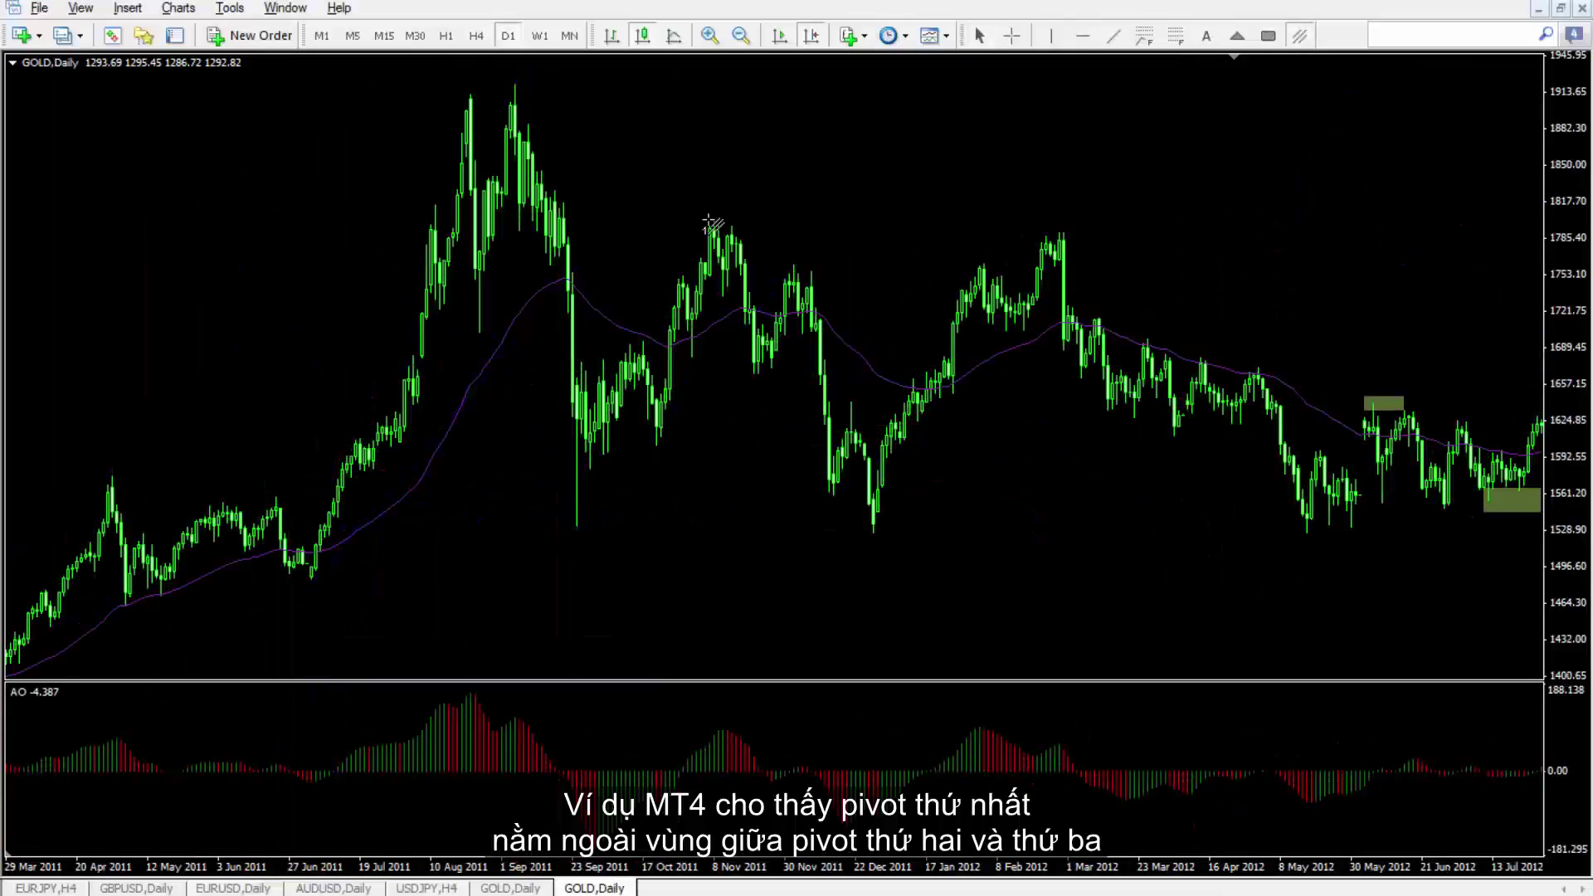
left_click_drag(871, 532, 1063, 235)
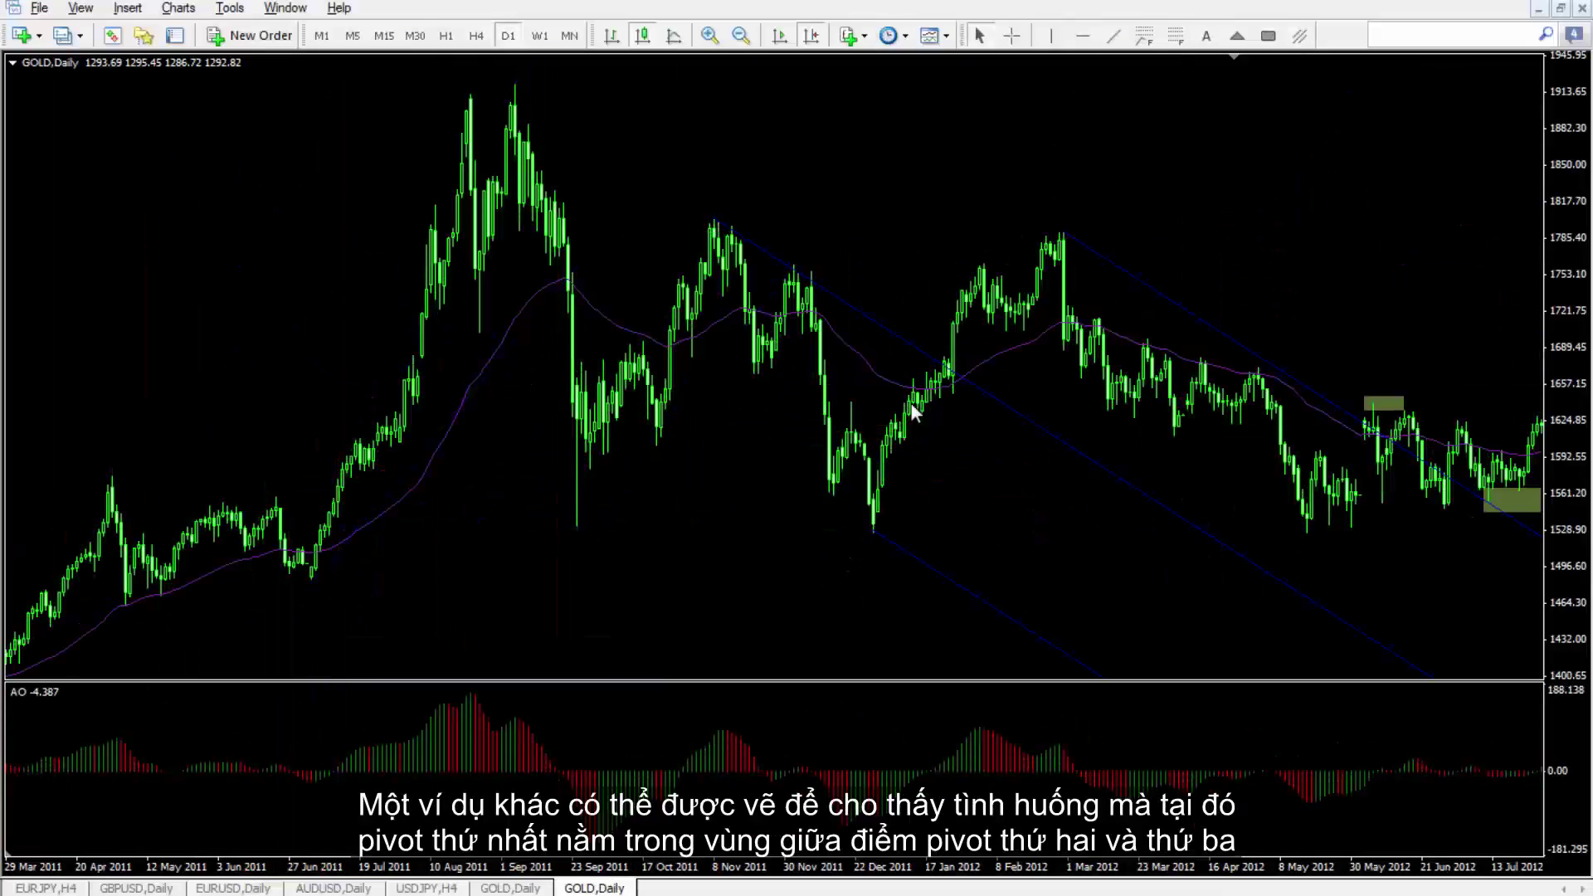
double_click(727, 229)
left_click_drag(726, 226, 890, 261)
left_click(880, 766)
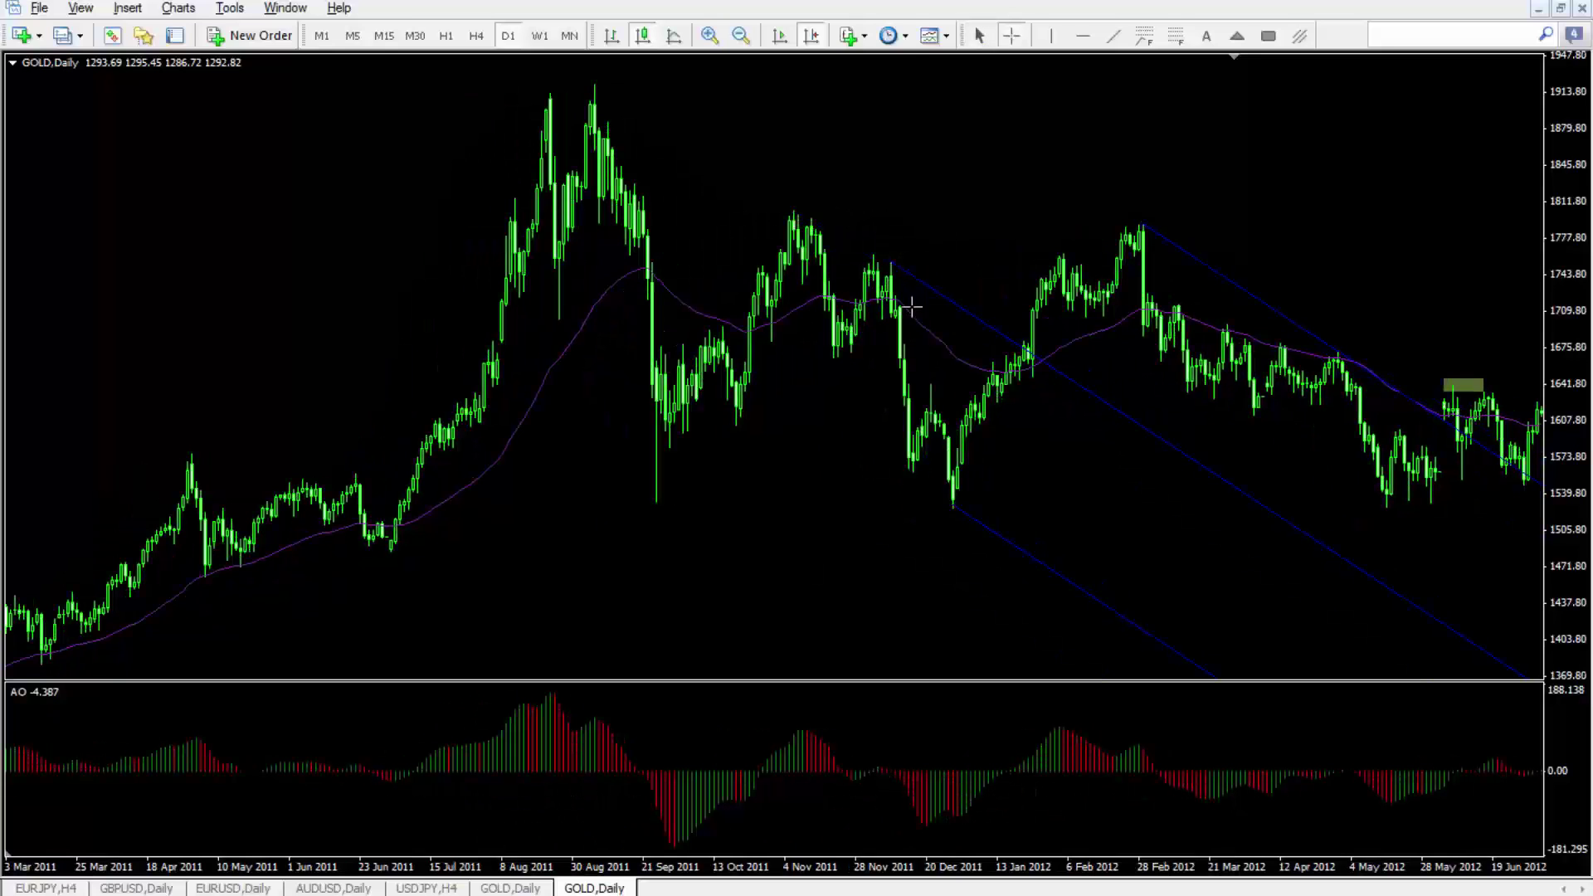
Check the price with the crosshair and move the first pivot to the August 2011 peak.
middle_click(902, 265)
middle_click(1080, 357)
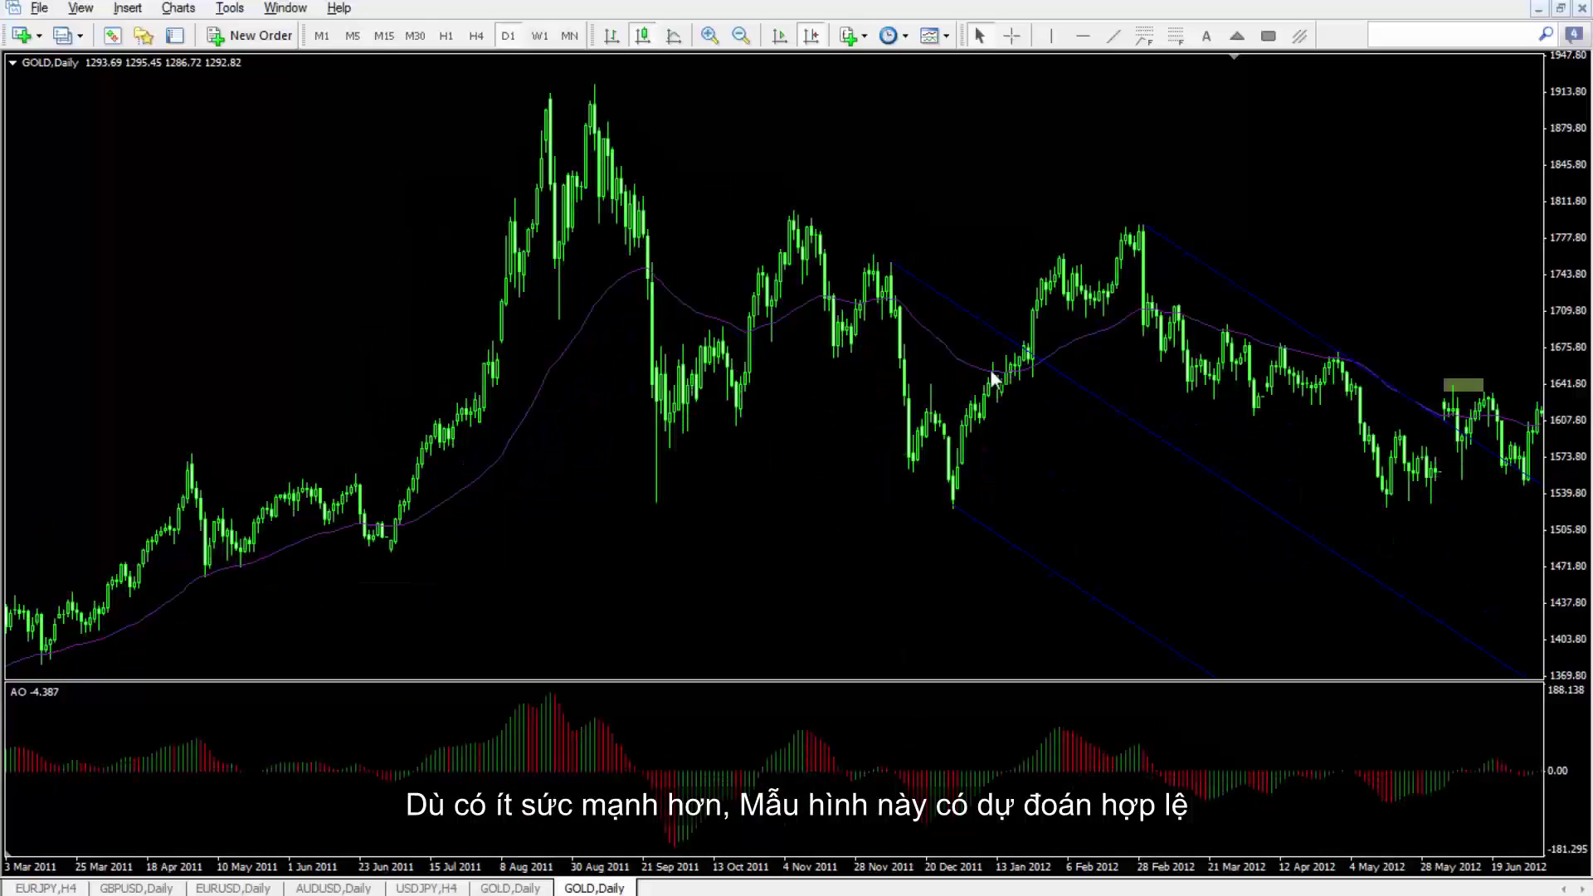
double_click(897, 267)
left_click_drag(891, 262, 594, 84)
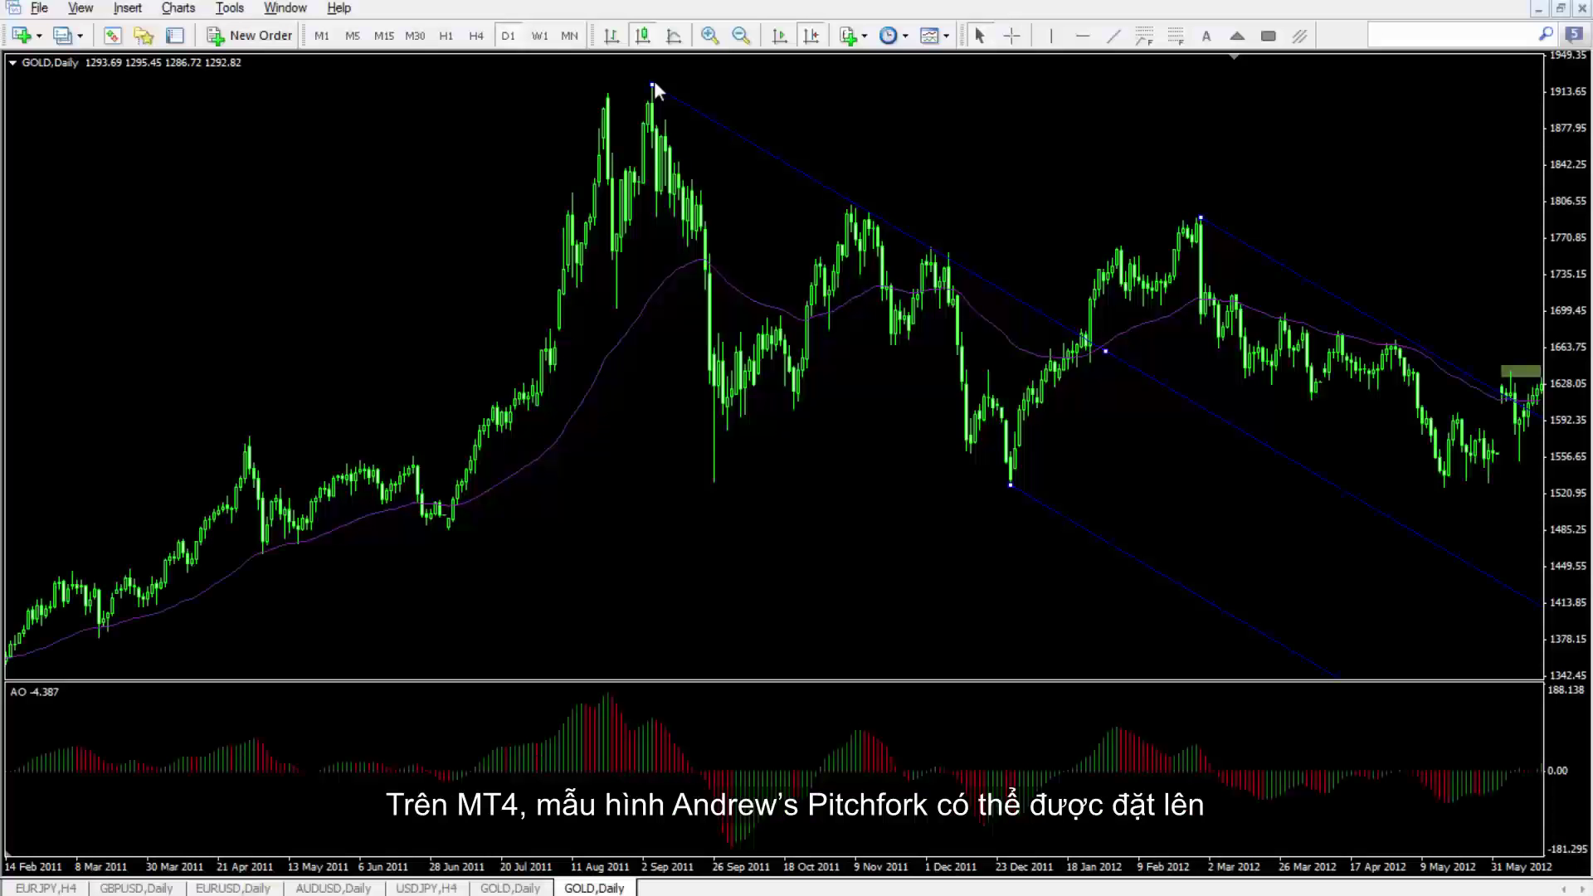
Move the pitchfork anchors to the June 2011 low, September 2011 peak and September 2011 low.
left_click_drag(654, 82, 449, 525)
scroll(1201, 207, "down", 3)
left_click_drag(910, 179, 585, 84)
left_click_drag(758, 500, 647, 501)
Draw a Fibonacci retracement from the September 2011 peak to low and measure the rebound to 38.2%.
left_click(1175, 36)
left_click_drag(586, 83, 647, 502)
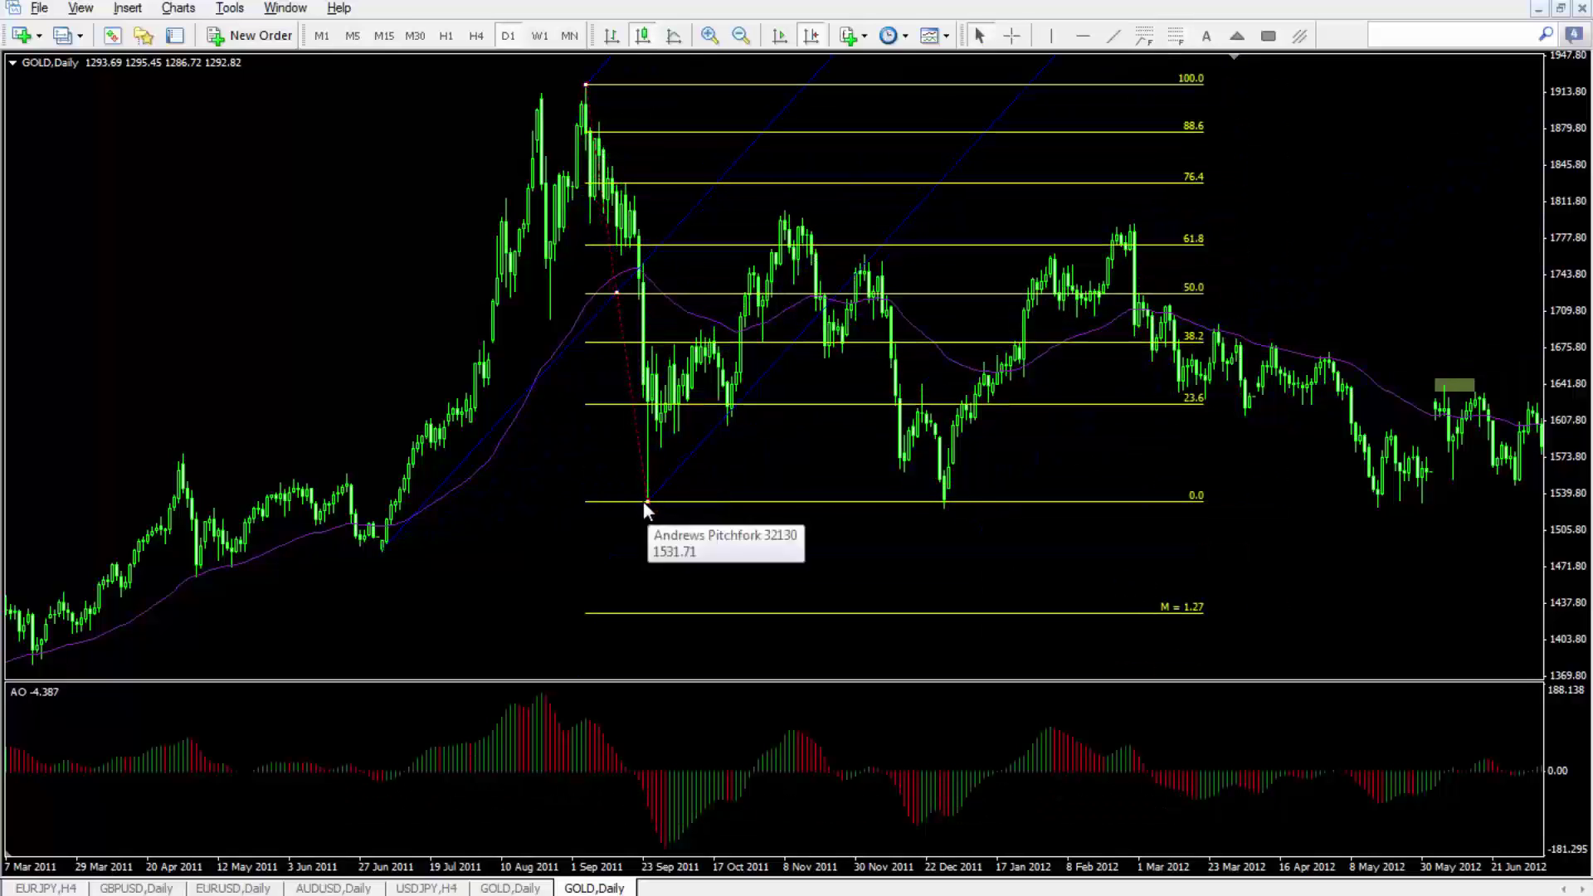
middle_click(650, 374)
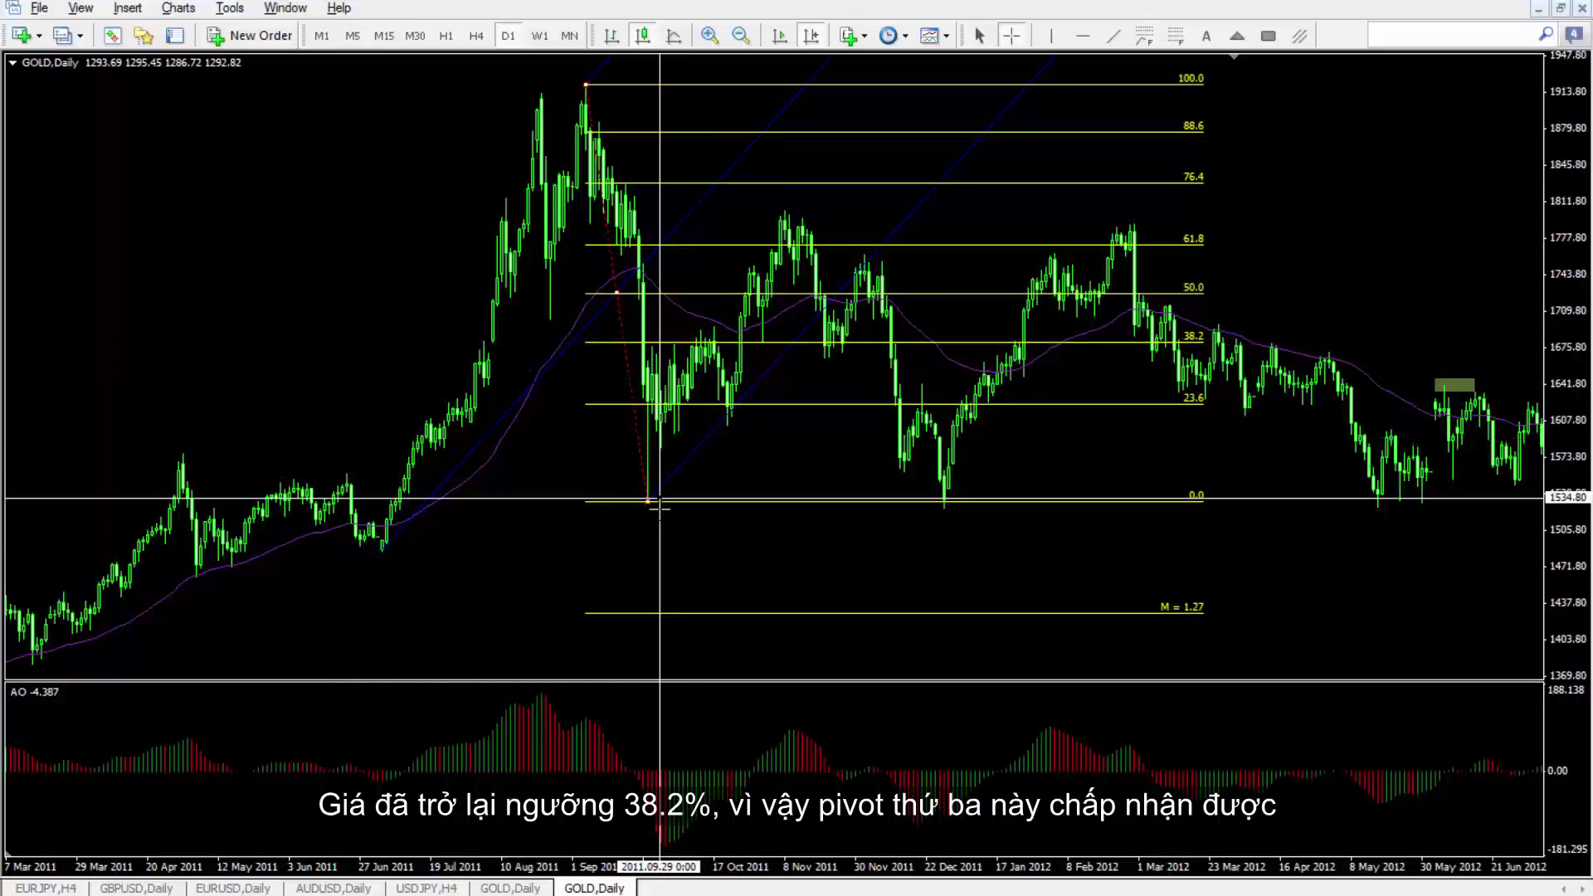
middle_click(690, 339)
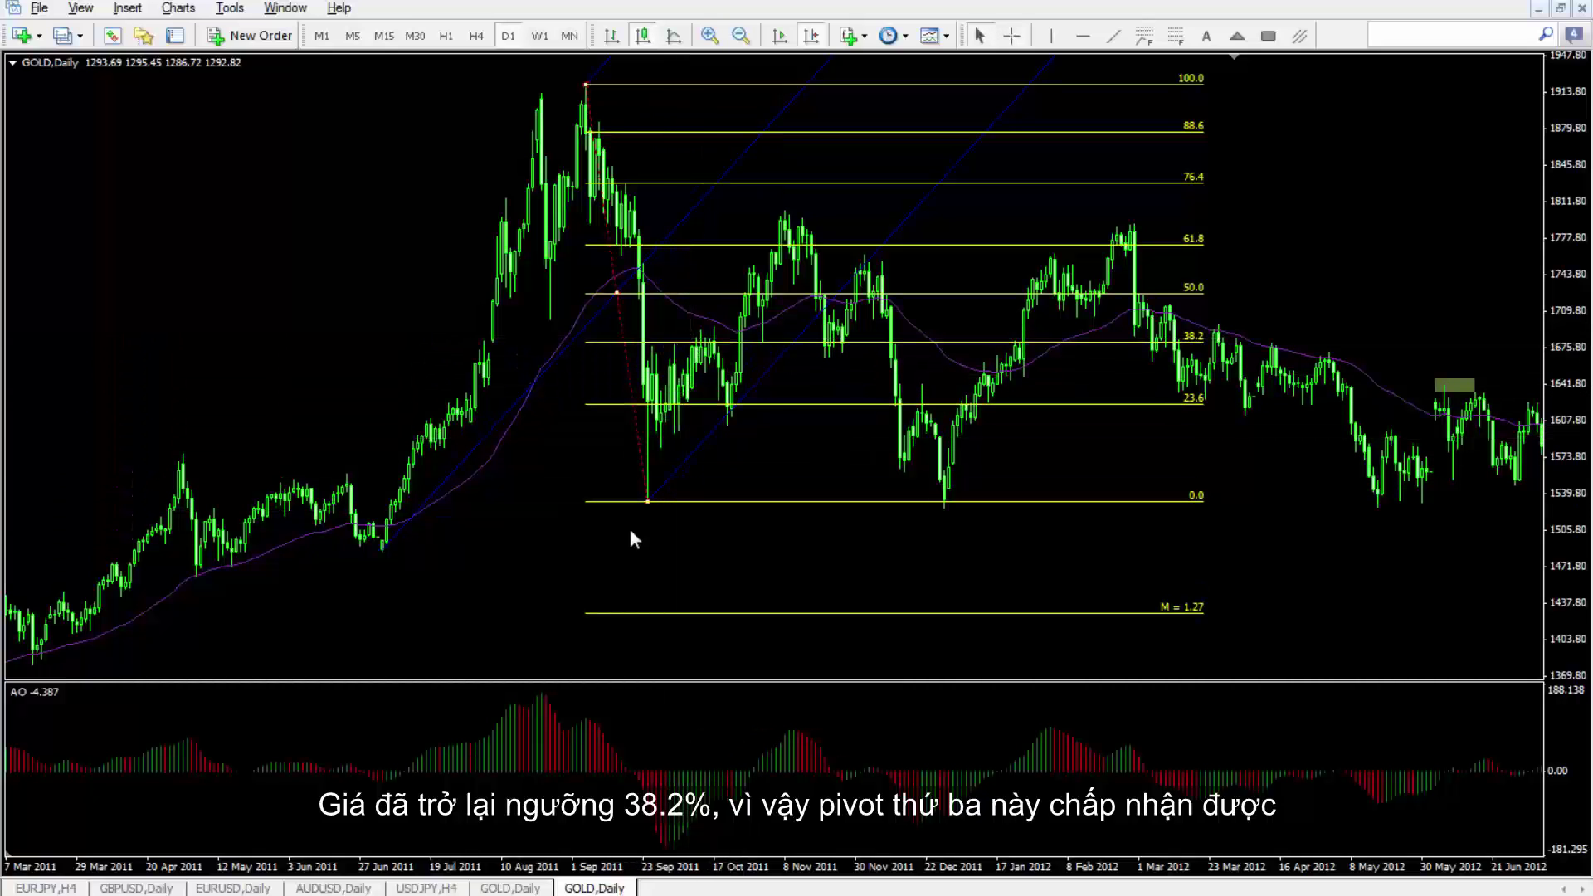
middle_click(689, 340)
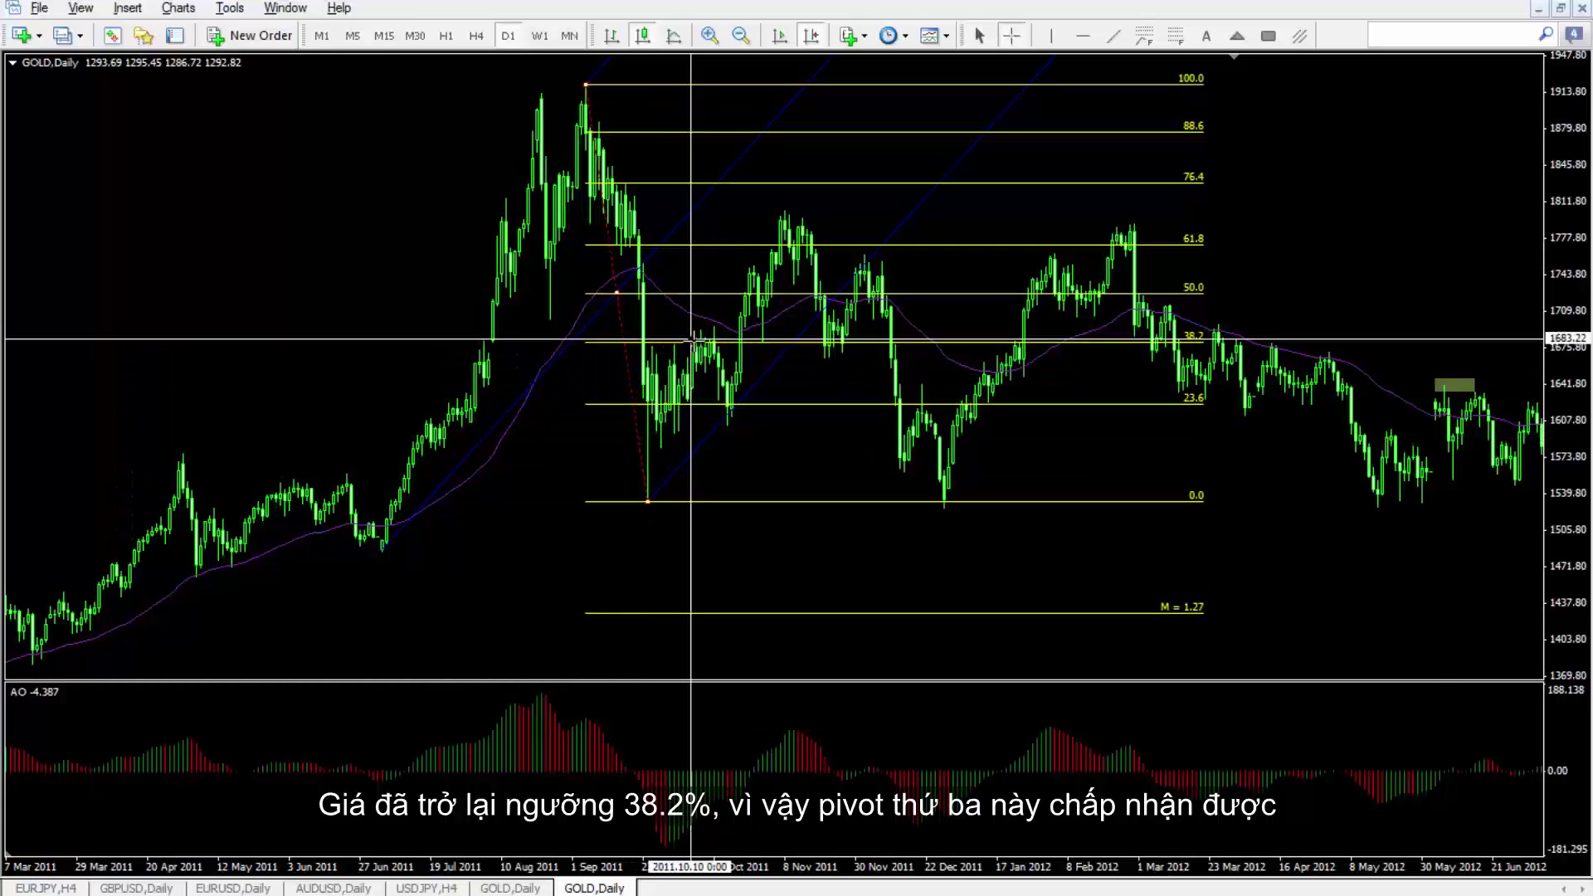
left_click_drag(696, 341, 714, 286)
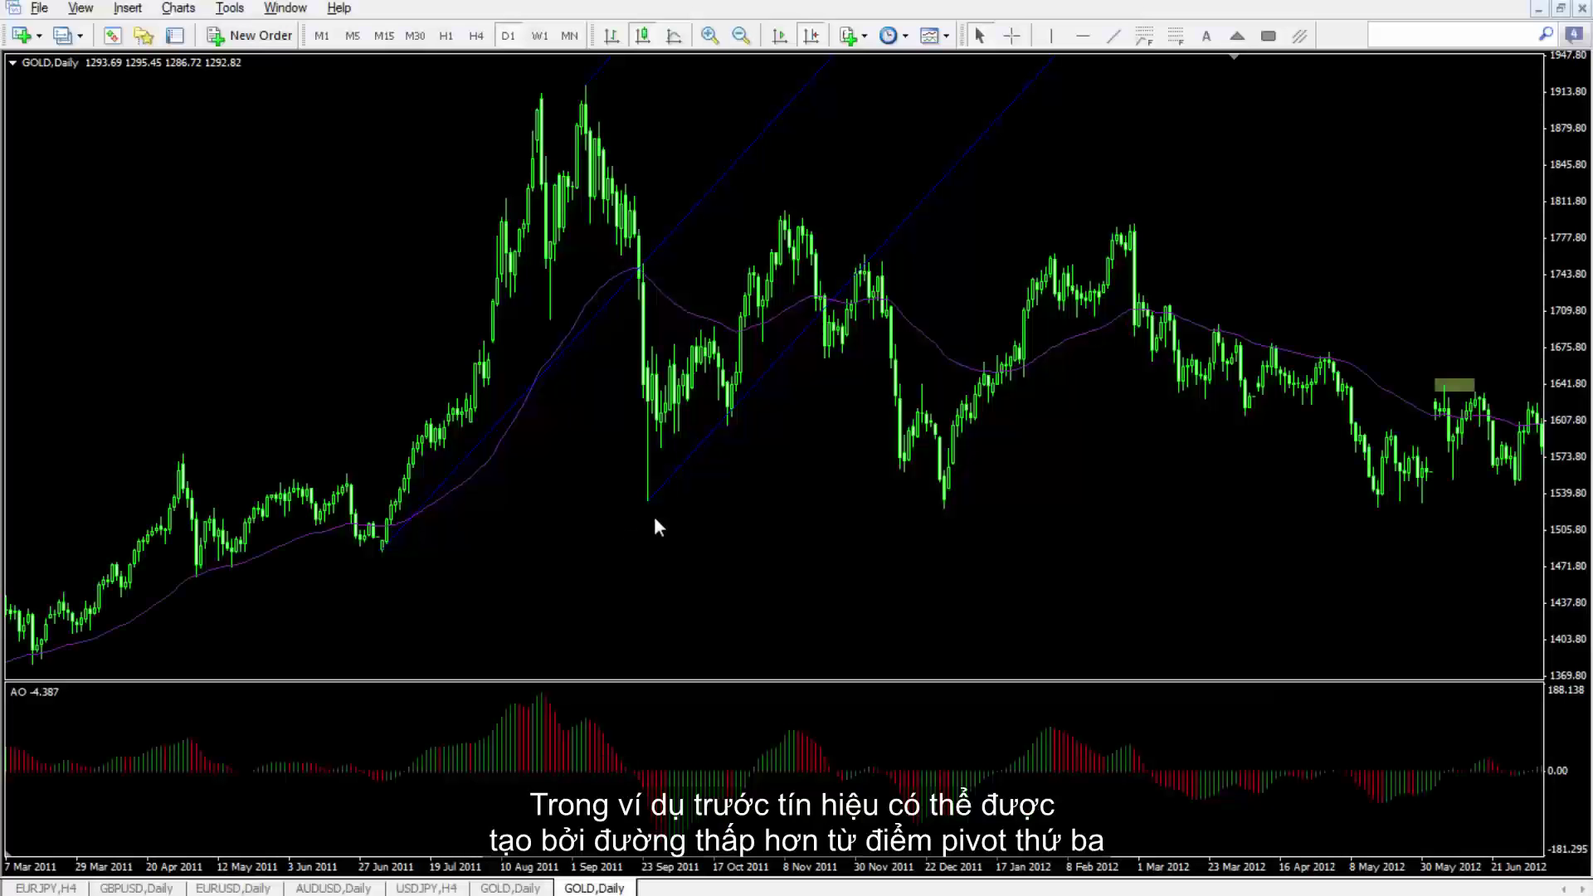
Measure the rise from the September 2011 low, then draw a falling channel from the August 2013 peak.
middle_click(640, 507)
left_click_drag(639, 508, 1053, 52)
scroll(903, 415, "down", 5)
scroll(903, 415, "down", 10)
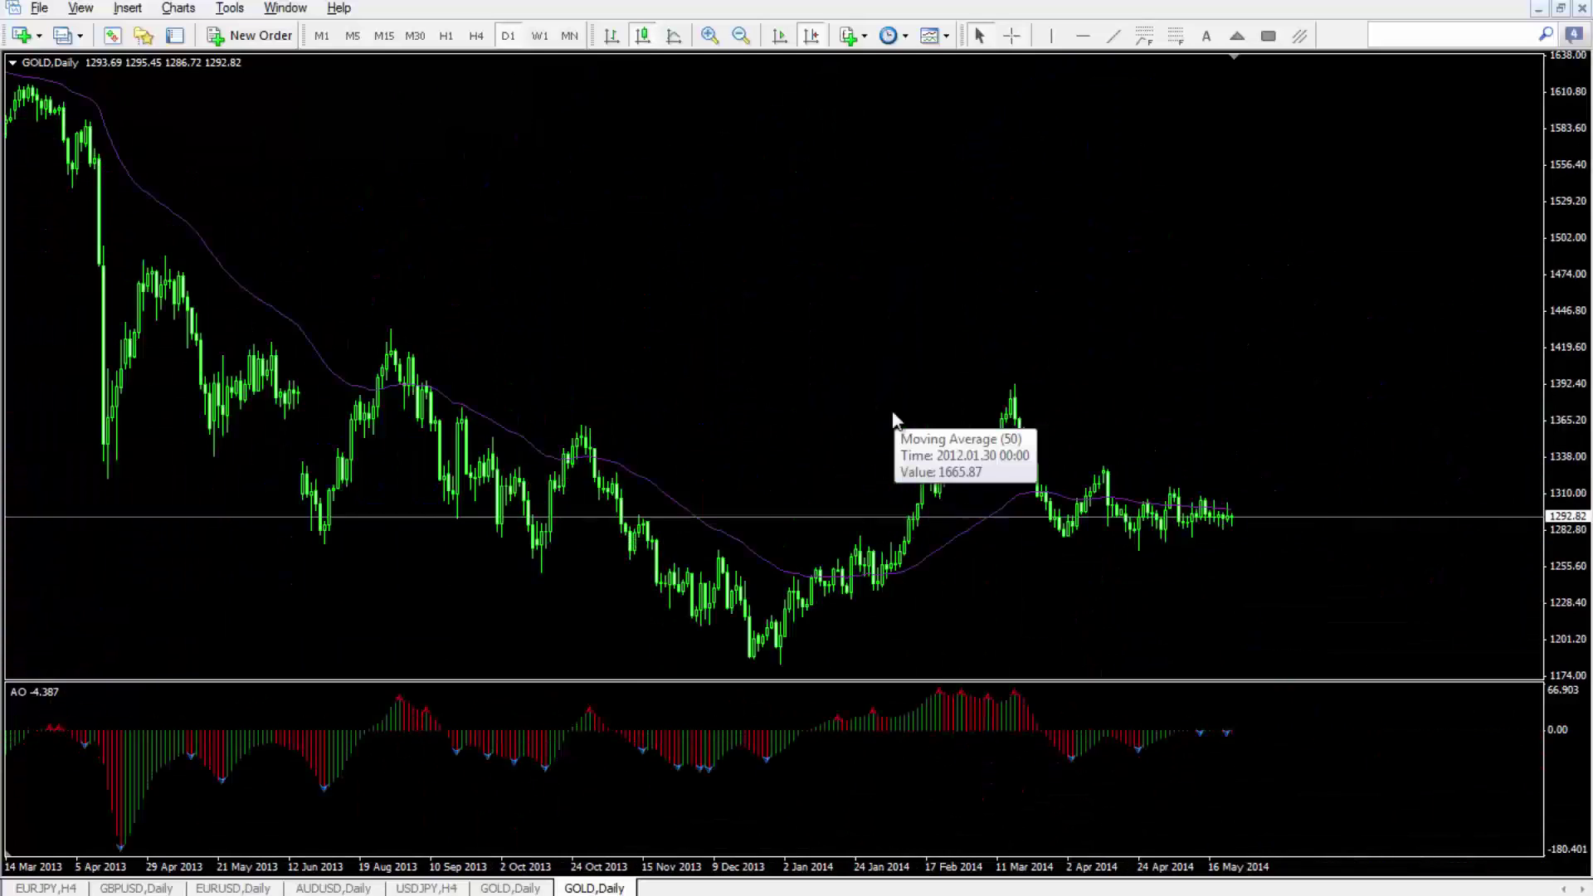
mouse_move(529, 383)
left_mouse_down()
mouse_move(605, 555)
mouse_move(674, 591)
mouse_move(722, 461)
mouse_move(949, 655)
mouse_move(996, 660)
mouse_move(975, 674)
left_mouse_up()
middle_click(719, 457)
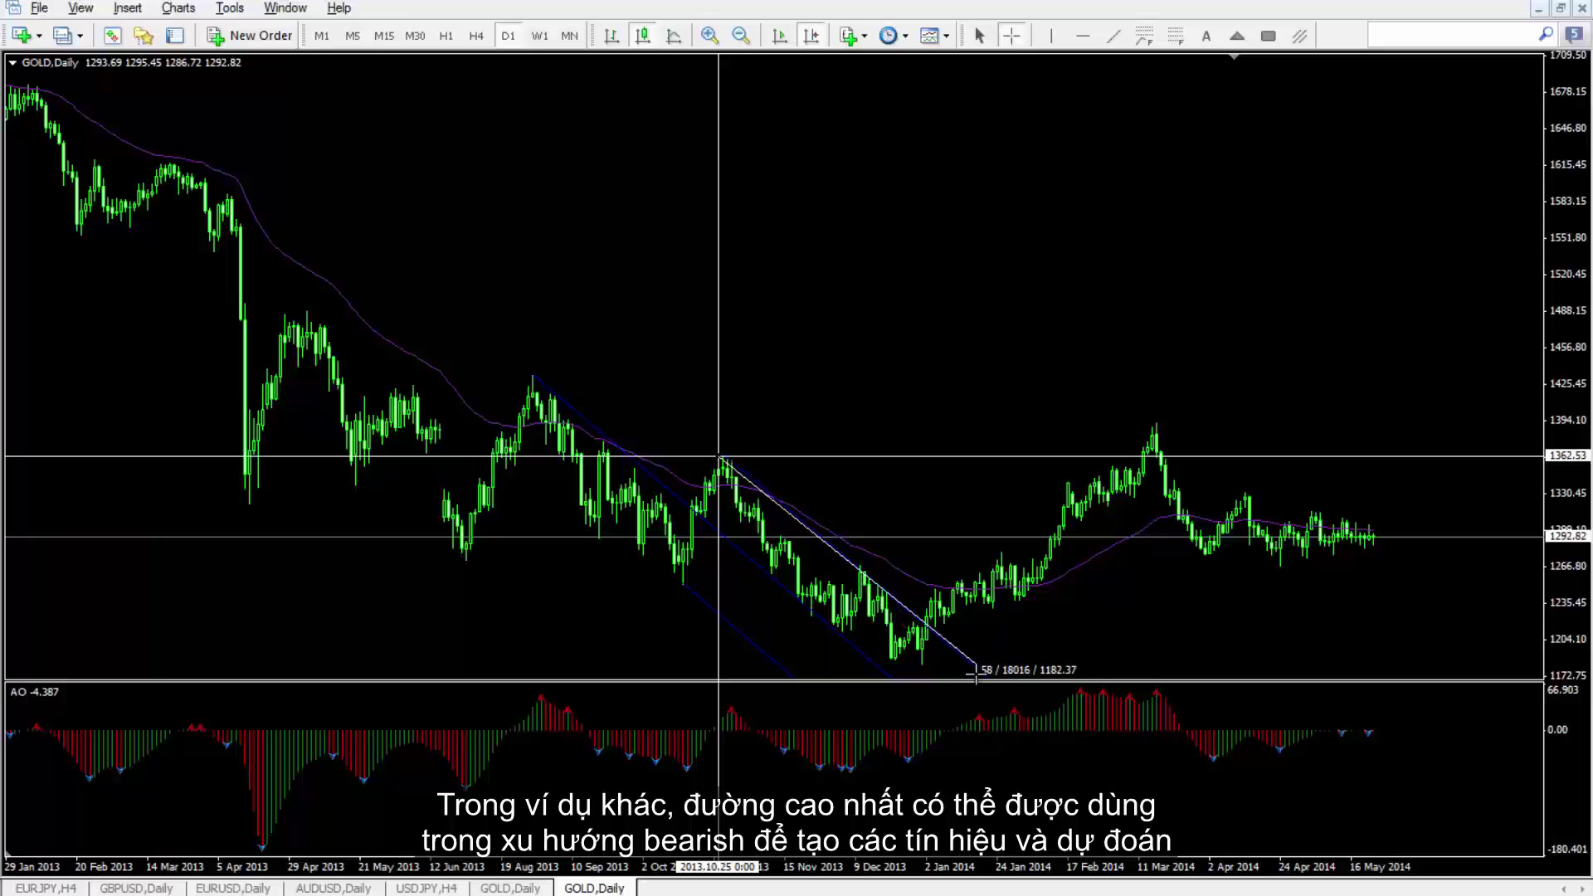